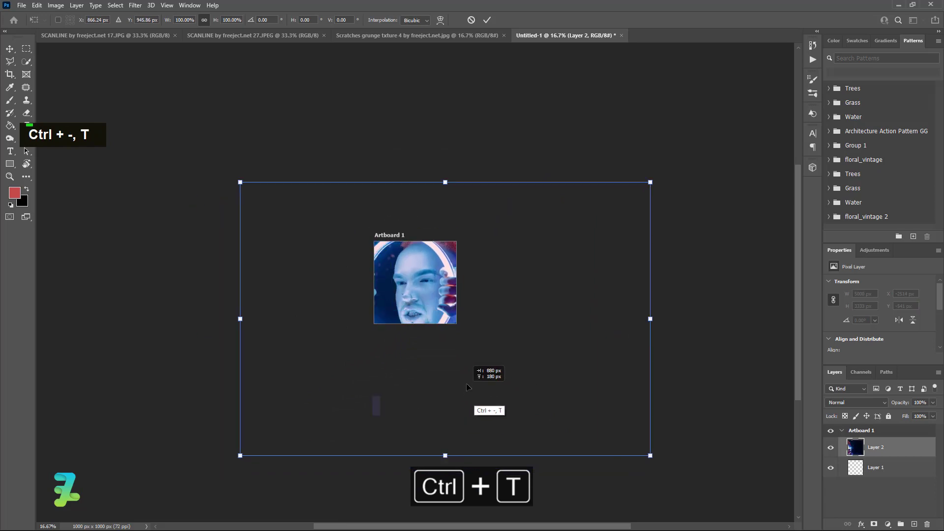
Scale the photo on Layer 2 down to 41.90% and position the man holding the ring centrally on the artboard
{"action": "left_click", "coordinate": [645, 174], "text": "alt"}
{"action": "left_click_drag", "start_coordinate": [645, 173], "coordinate": [527, 252]}
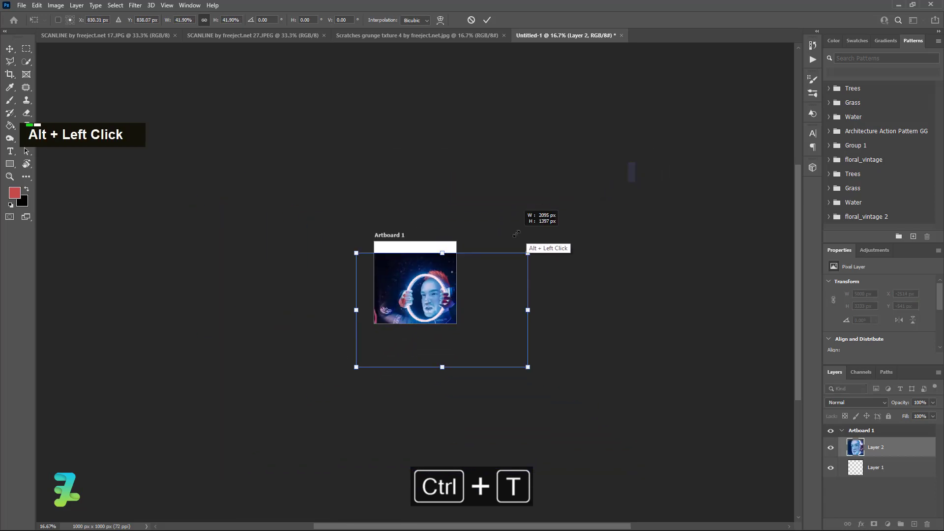
{"action": "left_click_drag", "start_coordinate": [453, 315], "coordinate": [436, 292]}
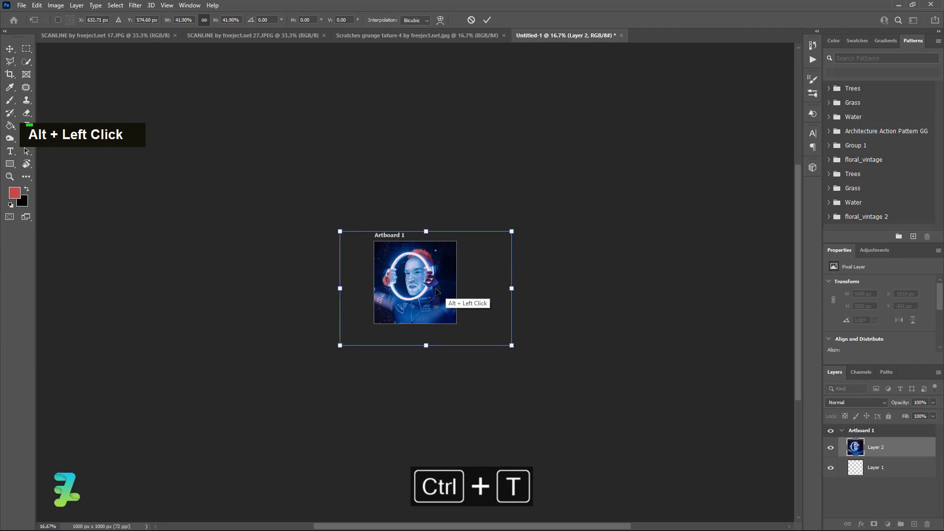
{"action": "key", "text": "ctrl+equal"}
{"action": "key", "text": "ctrl+equal"}
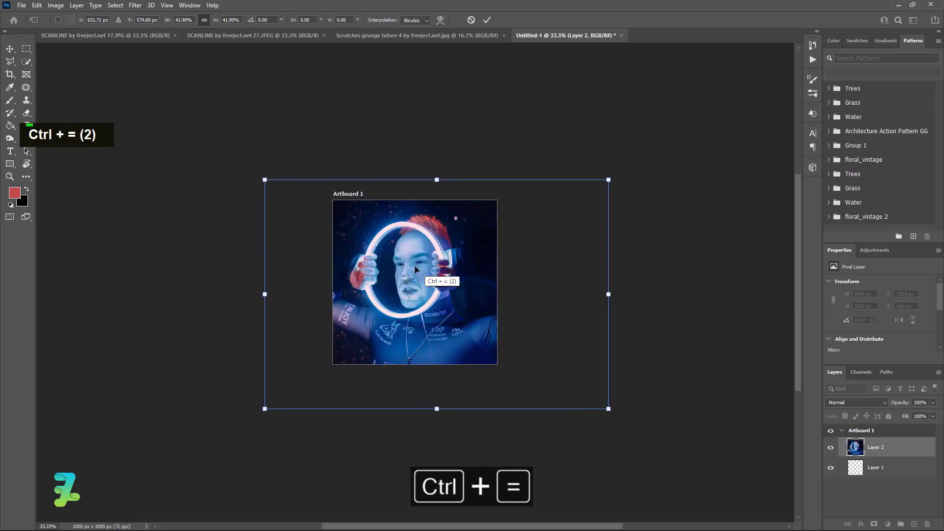
{"action": "left_click_drag", "start_coordinate": [416, 270], "coordinate": [418, 283]}
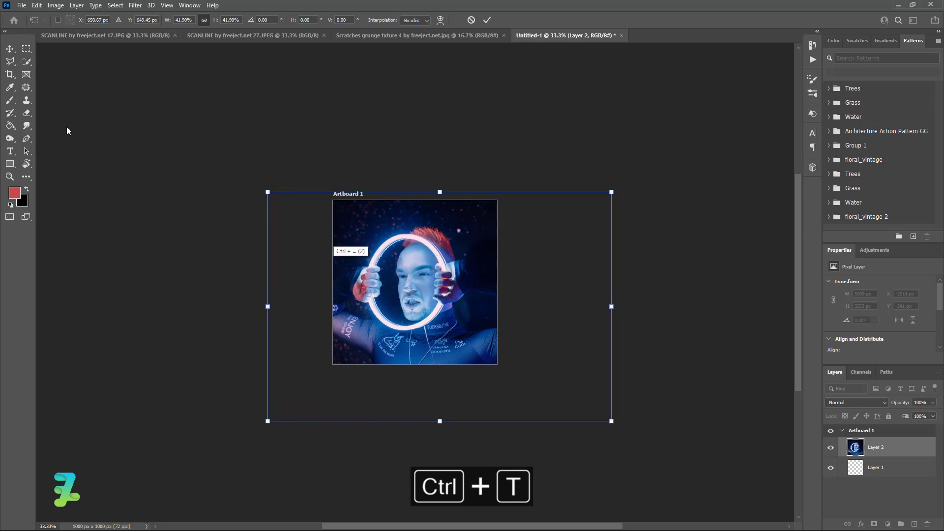
{"action": "left_click", "coordinate": [10, 50]}
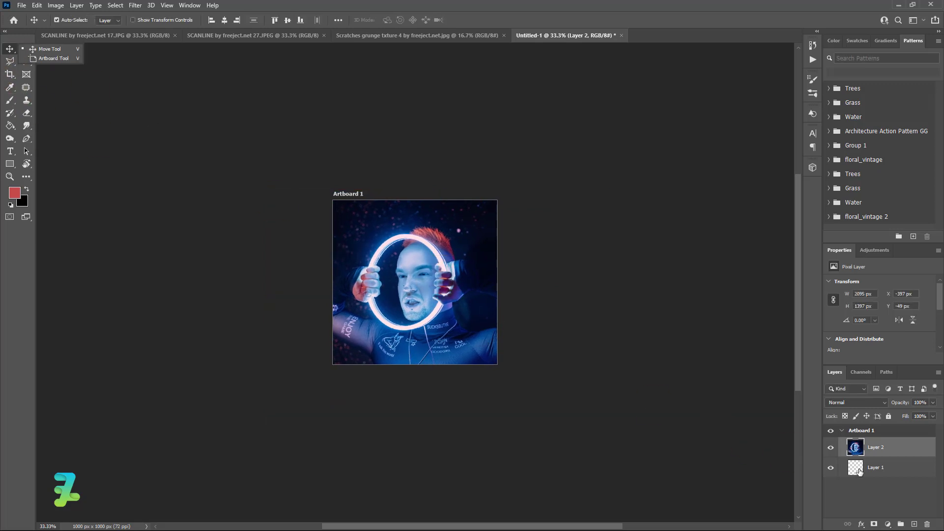
Delete the empty Layer 1 and duplicate the photo layer
{"action": "left_click", "coordinate": [859, 471]}
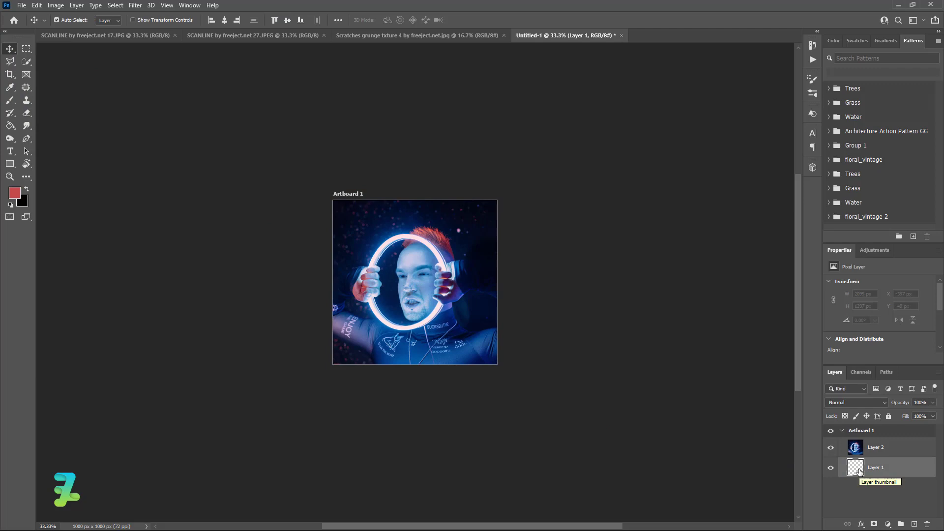
{"action": "key", "text": "Delete"}
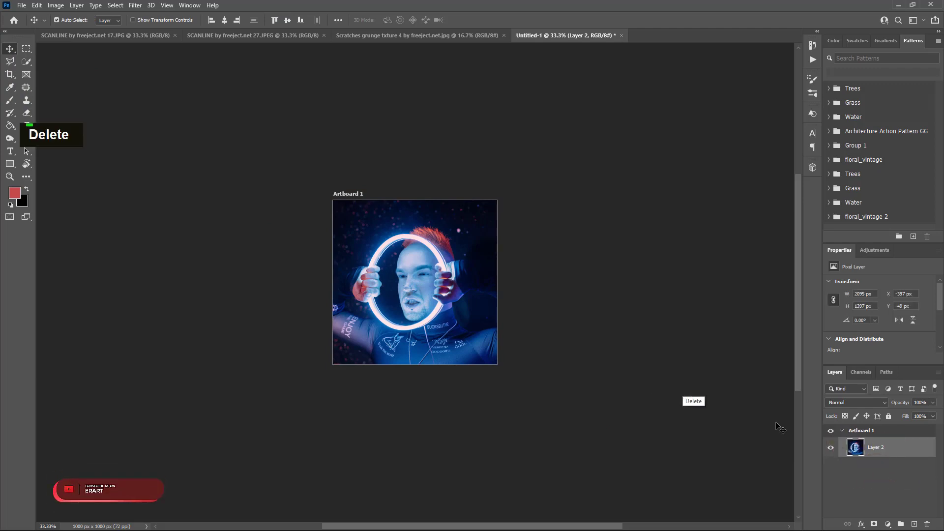
{"action": "key", "text": "ctrl+j"}
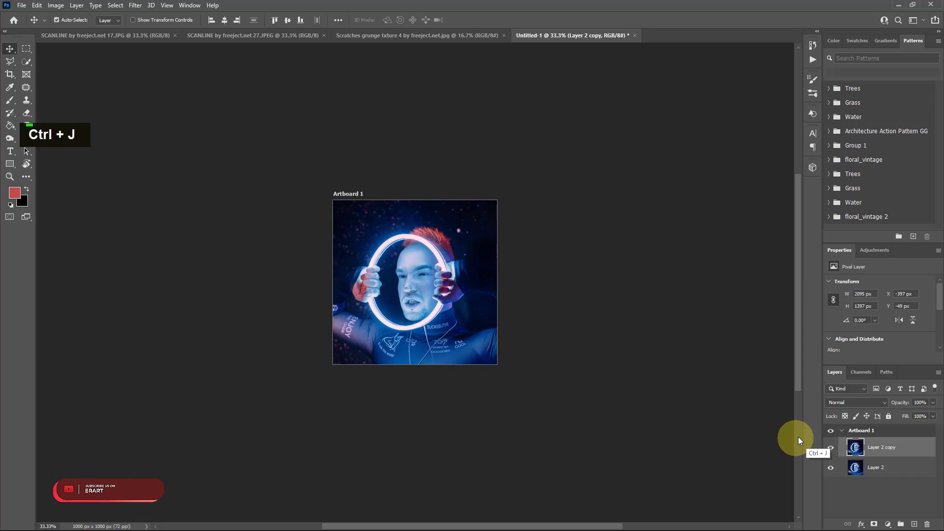
Try the Lighter Color blend mode on Layer 2 copy and compare the image with that layer hidden
{"action": "left_click", "coordinate": [839, 402]}
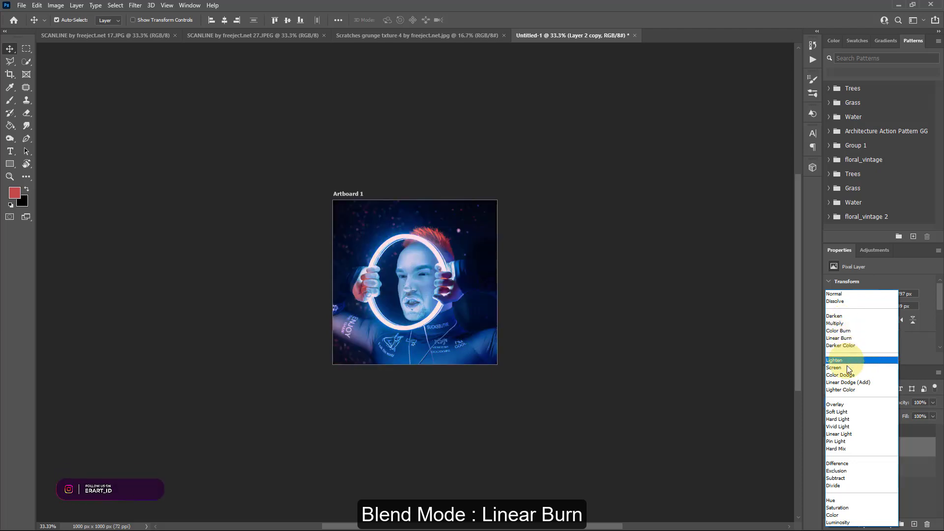
{"action": "left_click", "coordinate": [836, 390]}
{"action": "left_click", "coordinate": [831, 448]}
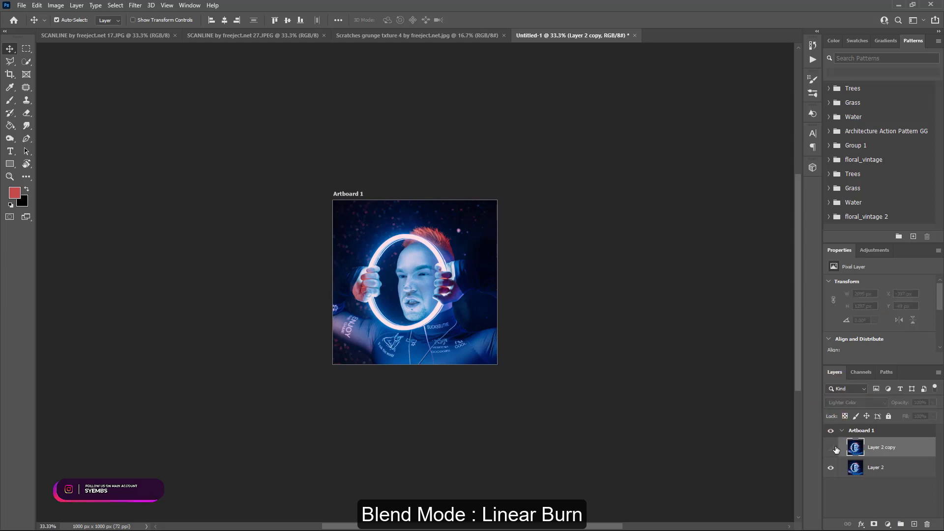
{"action": "left_click", "coordinate": [831, 448]}
Set Layer 2 copy to the Linear Burn blend mode and duplicate it twice
{"action": "left_click", "coordinate": [858, 402]}
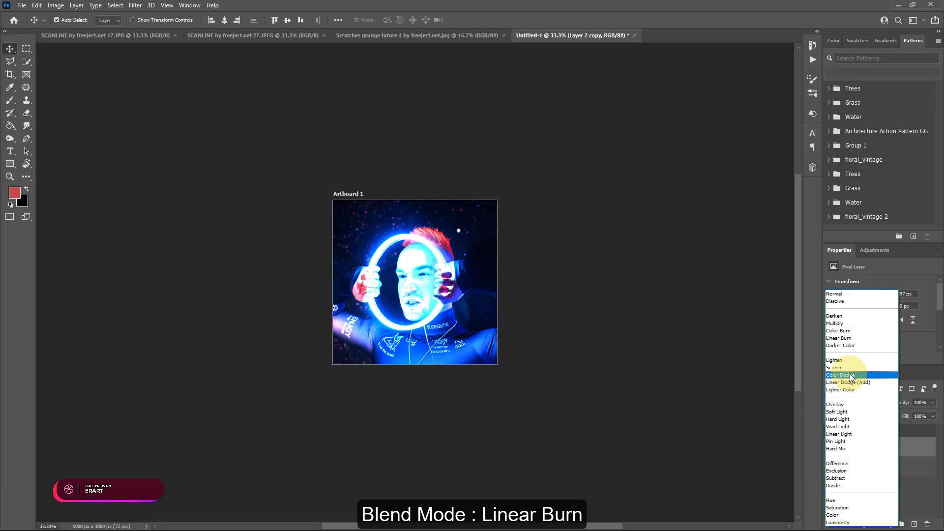
{"action": "left_click", "coordinate": [838, 338]}
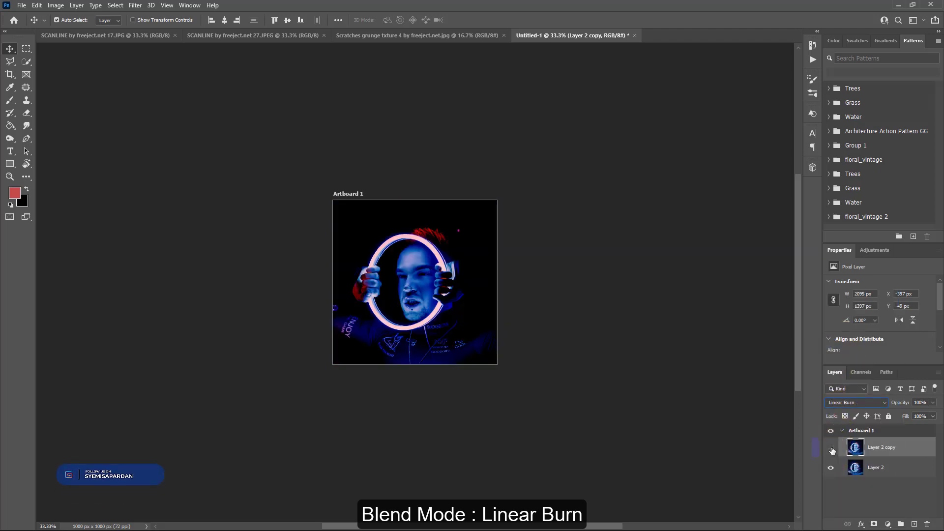
{"action": "double_click", "coordinate": [831, 449]}
{"action": "key", "text": "ctrl+j"}
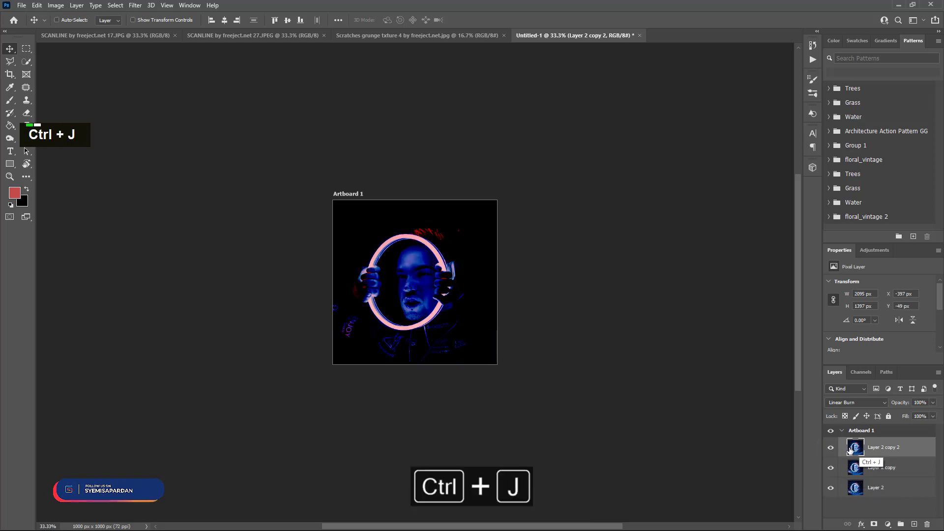
{"action": "key", "text": "ctrl+j"}
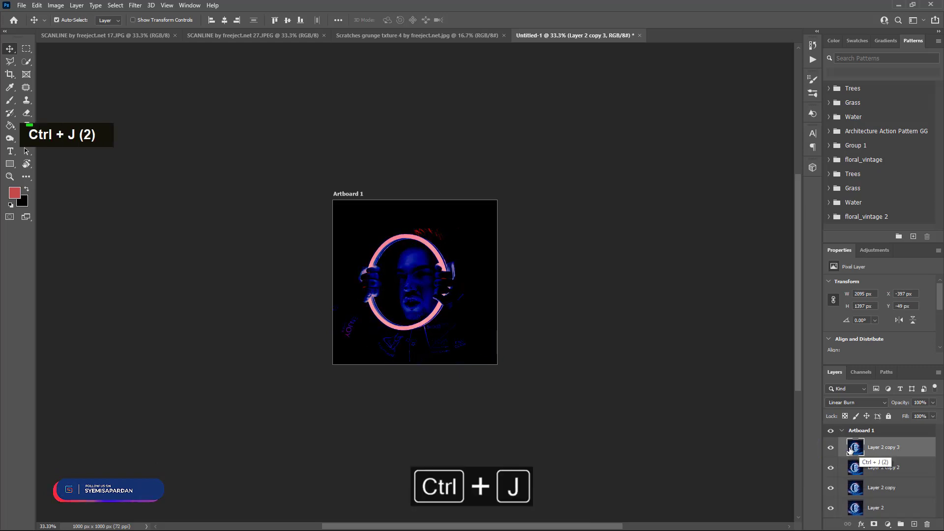
Set the topmost copy, Layer 2 copy 3, to the Color Dodge blend mode at 50% opacity
{"action": "left_click", "coordinate": [841, 402]}
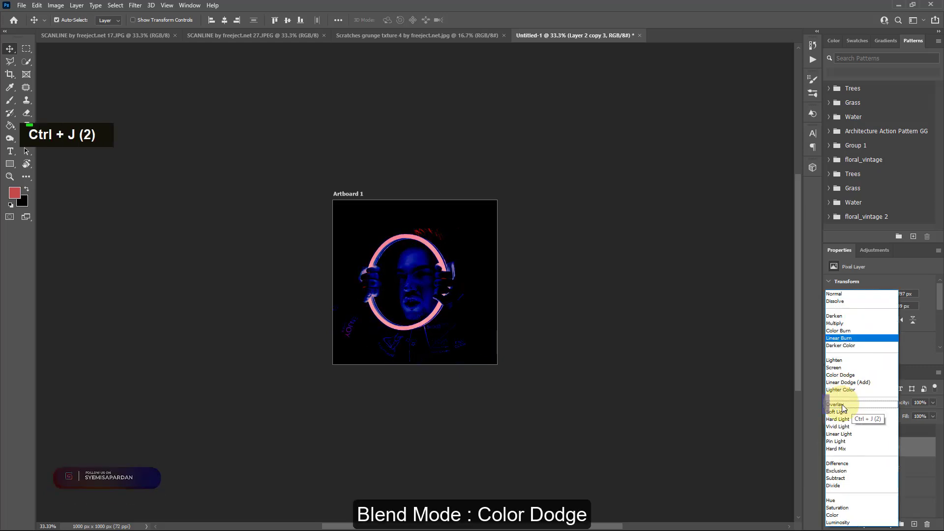
{"action": "left_click", "coordinate": [840, 376]}
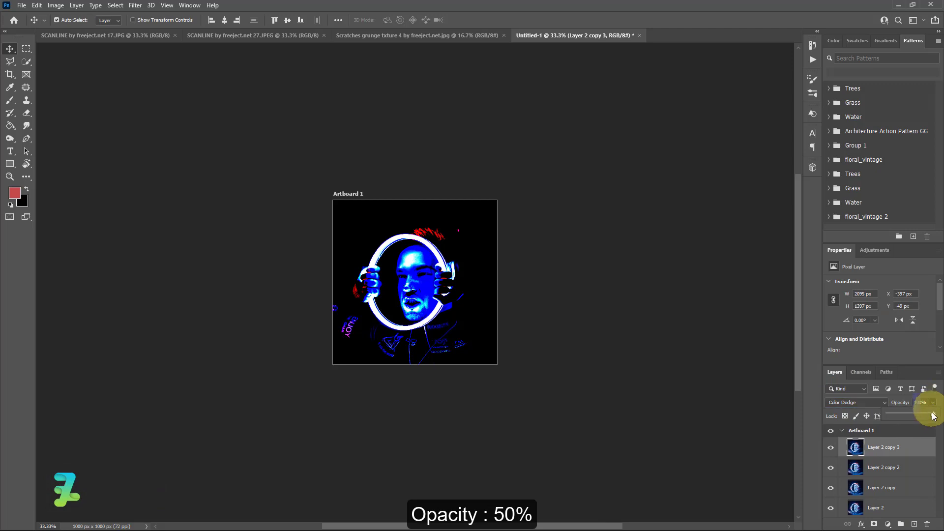
{"action": "left_click_drag", "start_coordinate": [921, 412], "coordinate": [905, 416]}
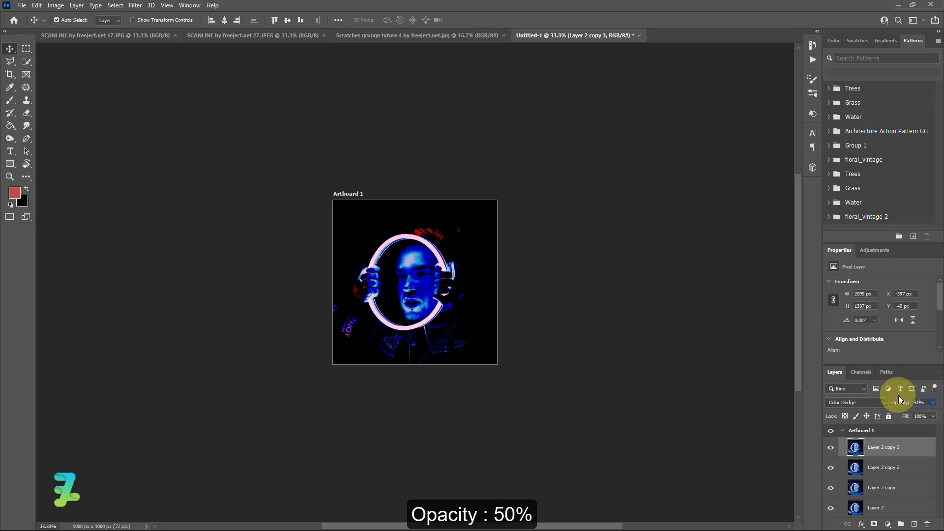
{"action": "key", "text": "BackSpace"}
{"action": "type", "text": "0"}
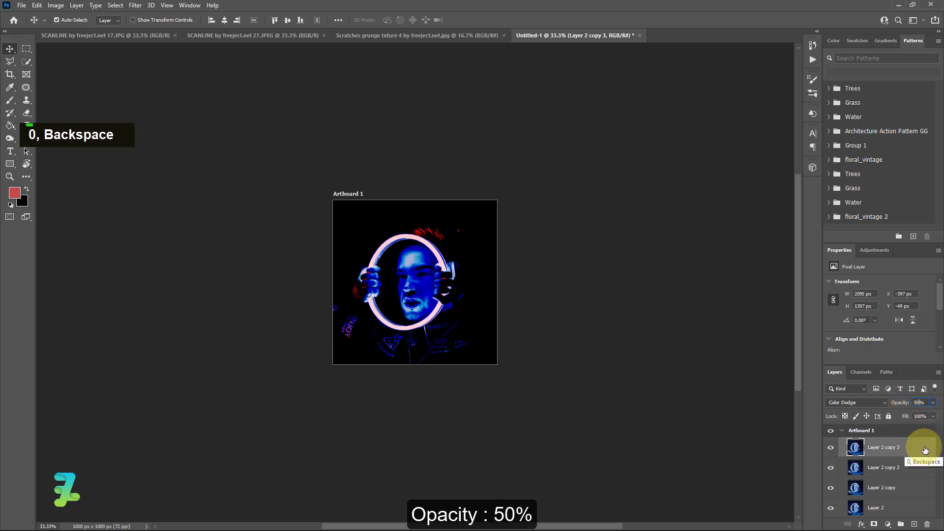
{"action": "left_click", "coordinate": [924, 450]}
Set the opacity of Layer 2 copy 2 to 20%
{"action": "scroll", "coordinate": [867, 471], "scroll_direction": "down", "scroll_amount": 2}
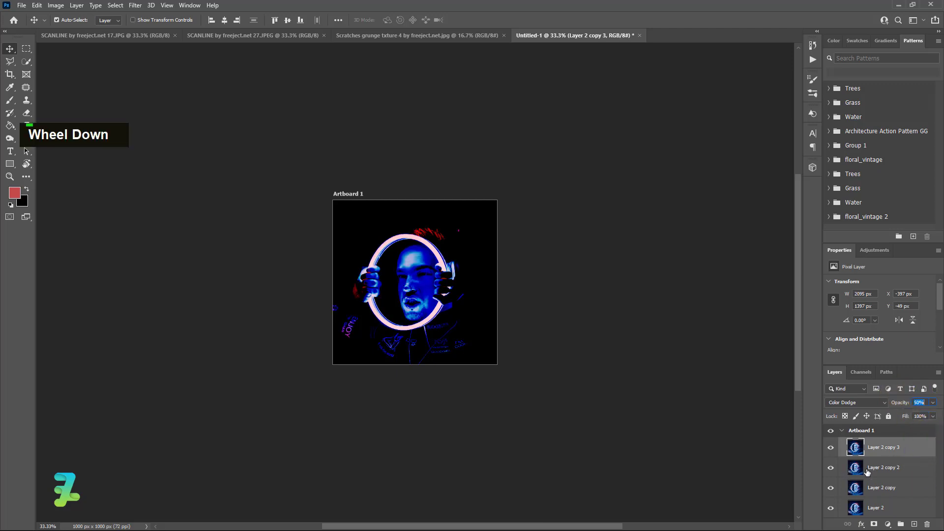
{"action": "left_click", "coordinate": [856, 470]}
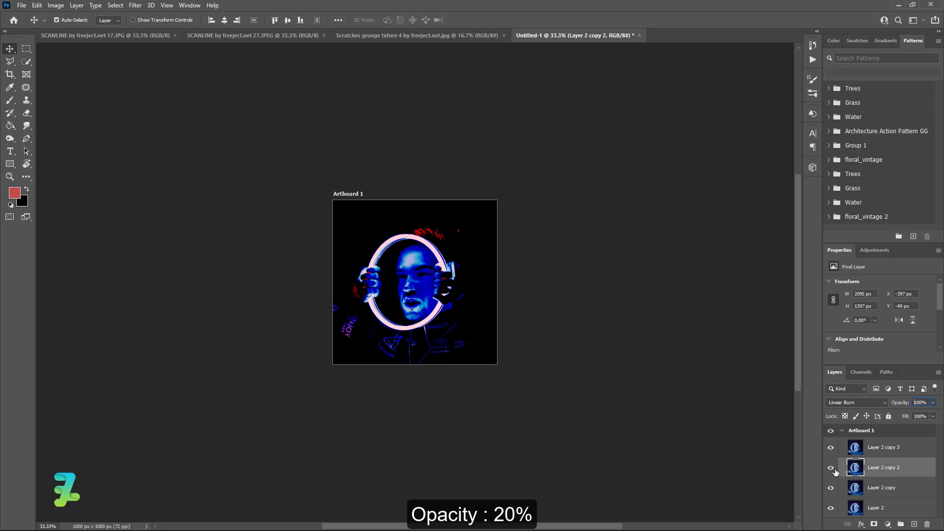
{"action": "key", "text": "Delete"}
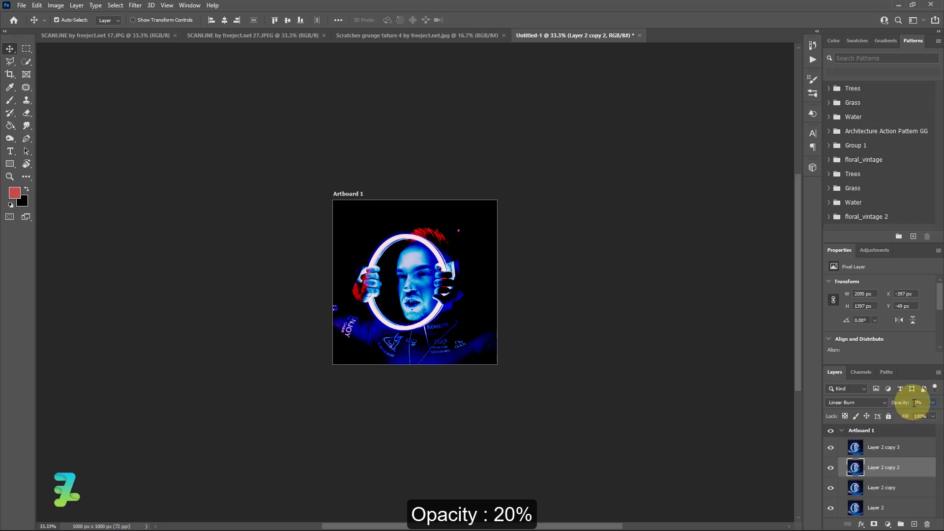
{"action": "type", "text": "2"}
Check the effect of Layer 2 copy 3 by hiding and showing it, and review the settings of the top two copies
{"action": "left_click", "coordinate": [902, 445]}
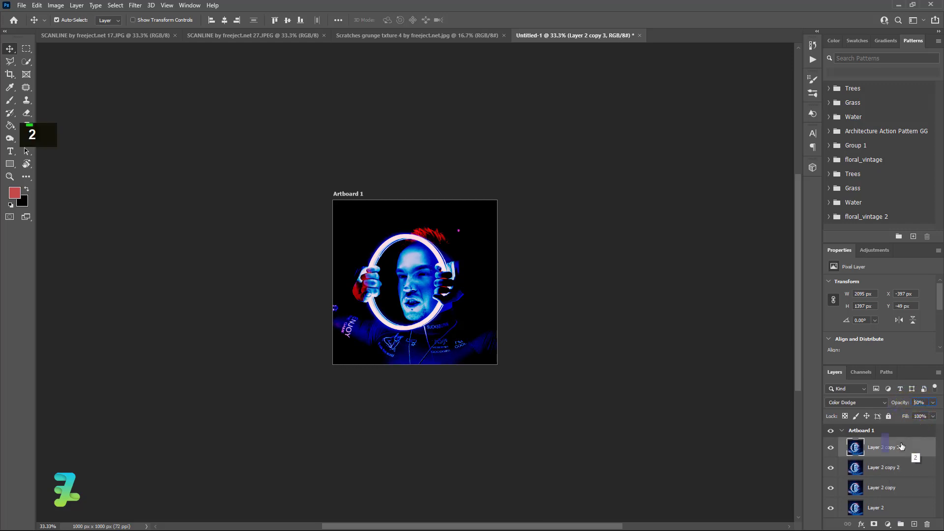
{"action": "left_click", "coordinate": [831, 448]}
{"action": "left_click", "coordinate": [831, 448]}
{"action": "left_click", "coordinate": [861, 469]}
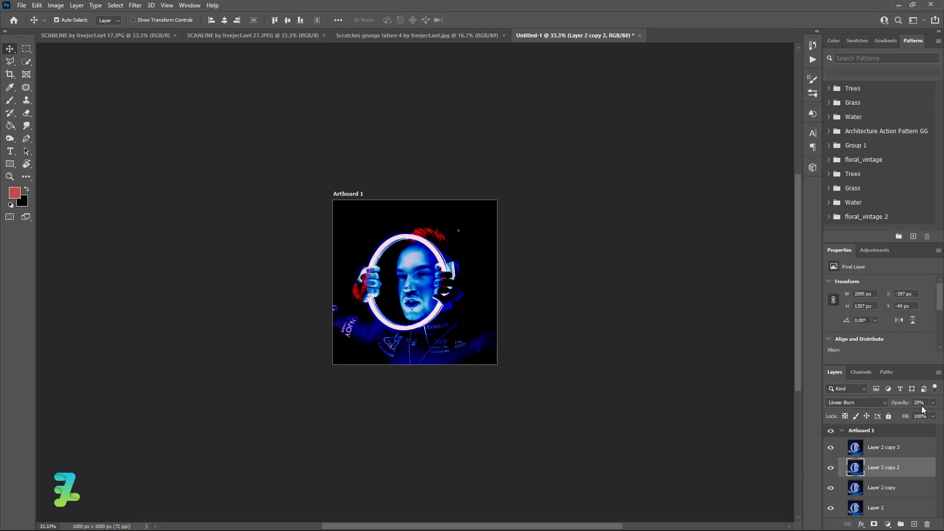
{"action": "left_click", "coordinate": [860, 451]}
{"action": "left_click", "coordinate": [860, 467]}
Duplicate the Color Dodge layer, Layer 2 copy 3, and apply a Gaussian Blur with a 2-pixel radius to the duplicate
{"action": "left_click", "coordinate": [867, 450]}
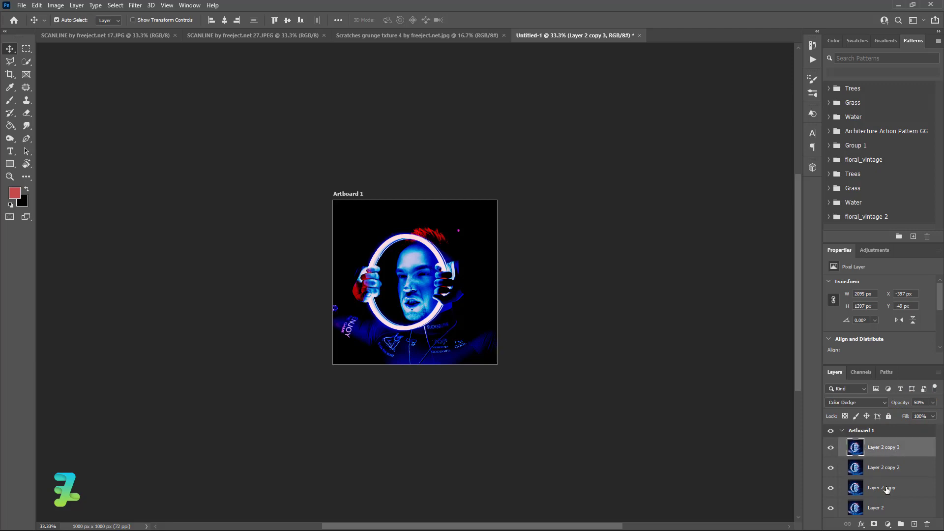
{"action": "key", "text": "ctrl+j"}
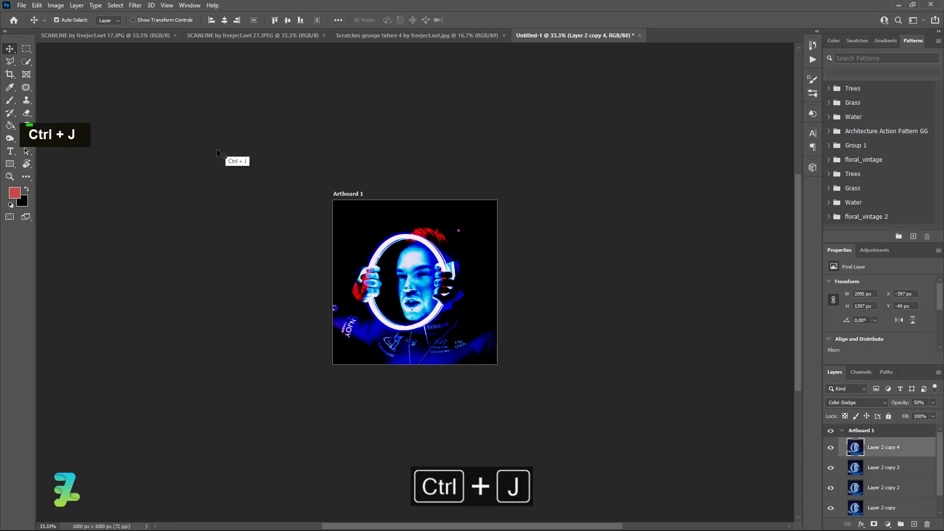
{"action": "left_click", "coordinate": [136, 6]}
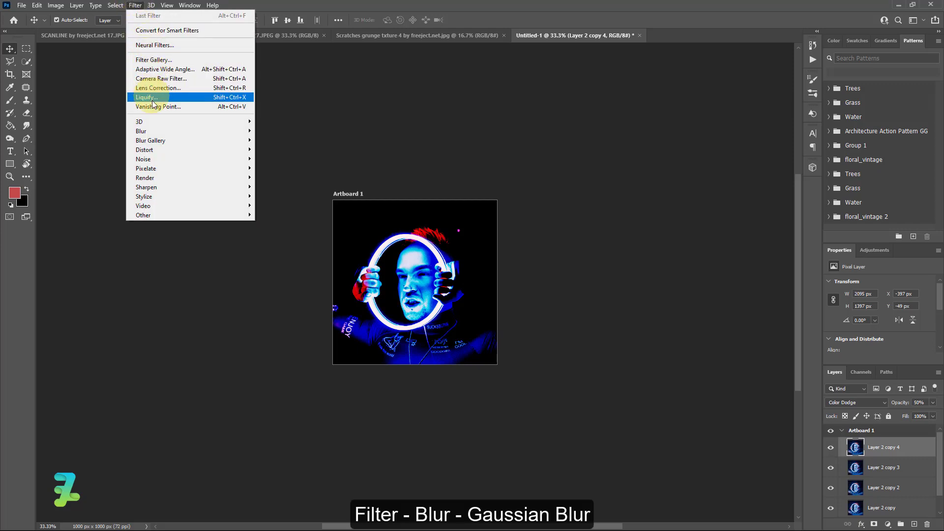
{"action": "mouse_move", "coordinate": [177, 131]}
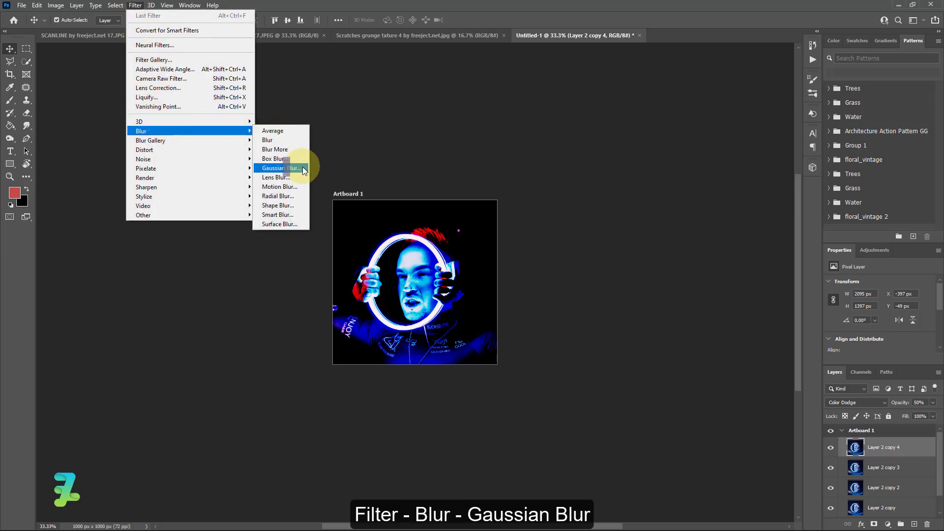
{"action": "left_click", "coordinate": [295, 168]}
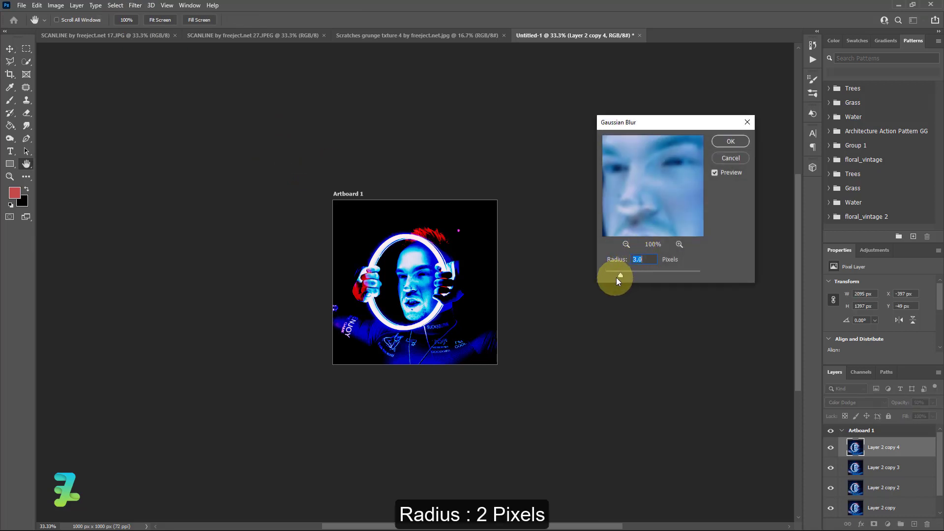
{"action": "type", "text": "2"}
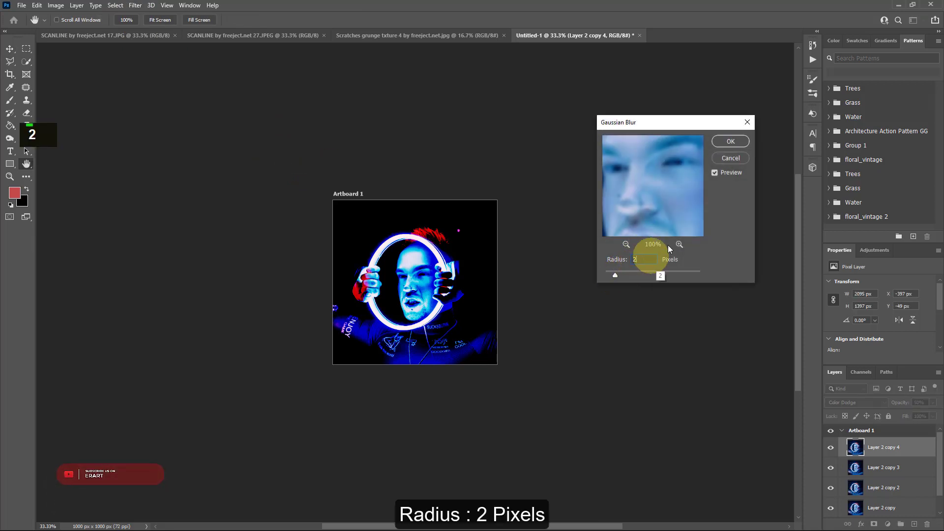
{"action": "left_click", "coordinate": [723, 144]}
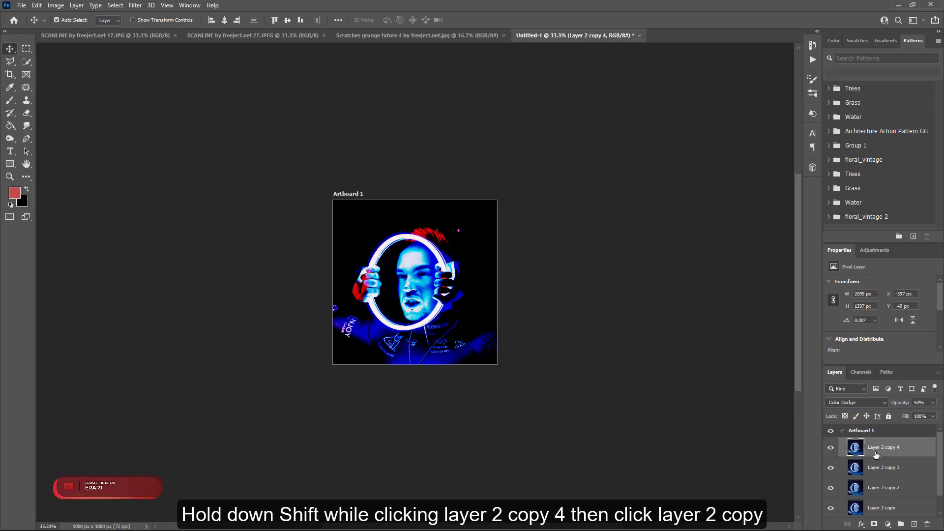
Group all layers from Layer 2 copy 4 down to Layer 2 copy, leaving the original Layer 2 outside
{"action": "scroll", "coordinate": [883, 479], "scroll_direction": "down", "scroll_amount": 3}
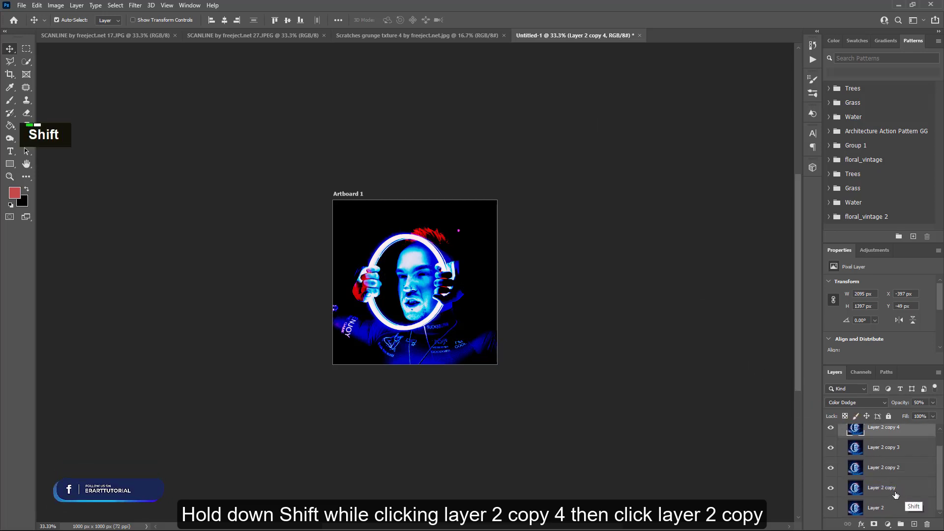
{"action": "left_click", "coordinate": [884, 487], "text": "shift"}
{"action": "key", "text": "ctrl+g"}
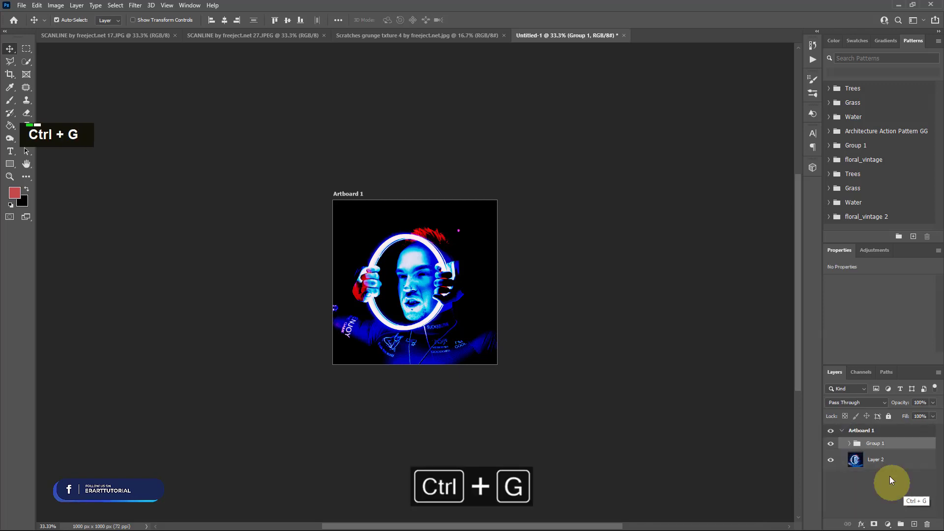
Add a Gradient Map adjustment layer above Group 1 and clip it to the group
{"action": "left_click", "coordinate": [888, 522]}
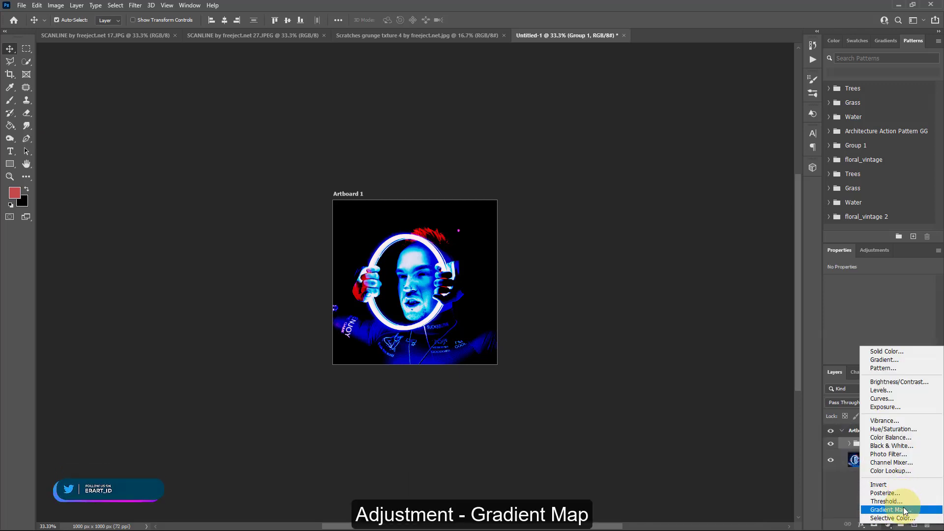
{"action": "left_click", "coordinate": [904, 509]}
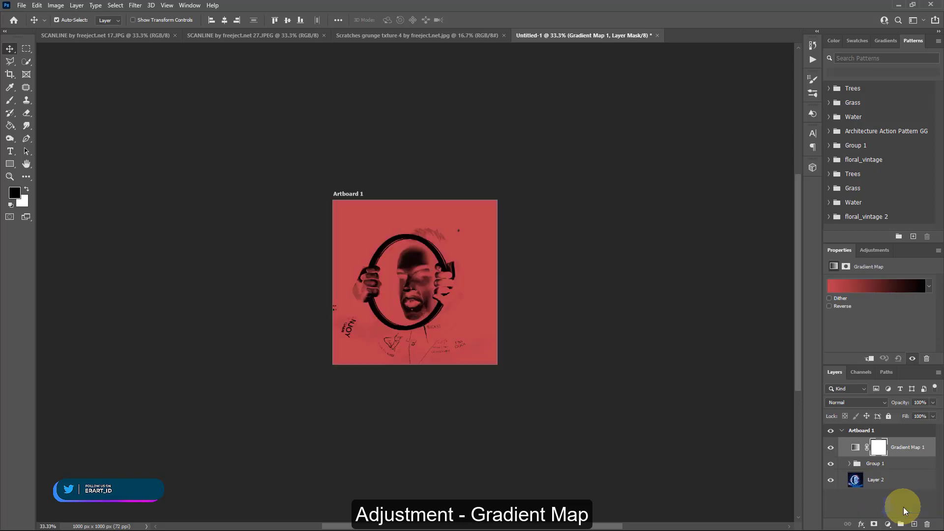
{"action": "left_click", "coordinate": [869, 358]}
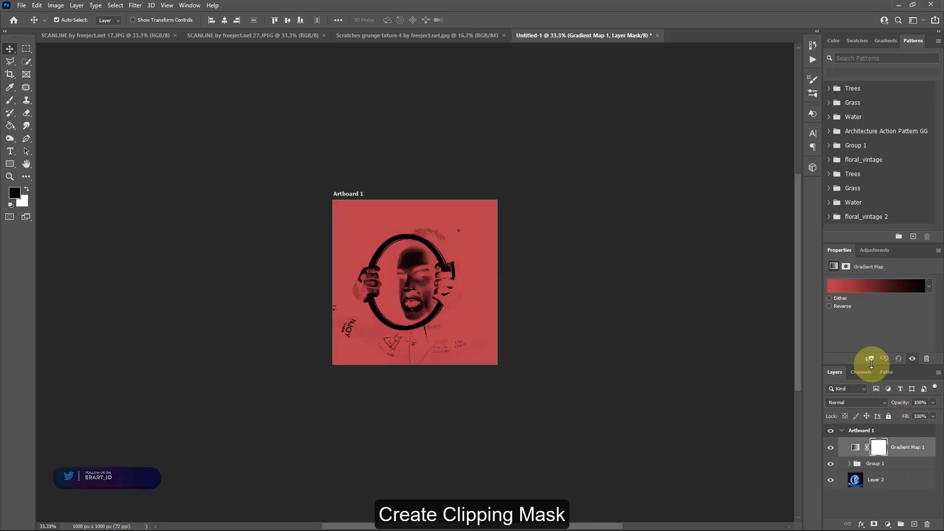
Try the Pastels_08 preset on the Gradient Map adjustment's gradient, and replace it with the Iridescent_14 preset
{"action": "left_click", "coordinate": [858, 287]}
{"action": "scroll", "coordinate": [756, 196], "scroll_direction": "down", "scroll_amount": 9}
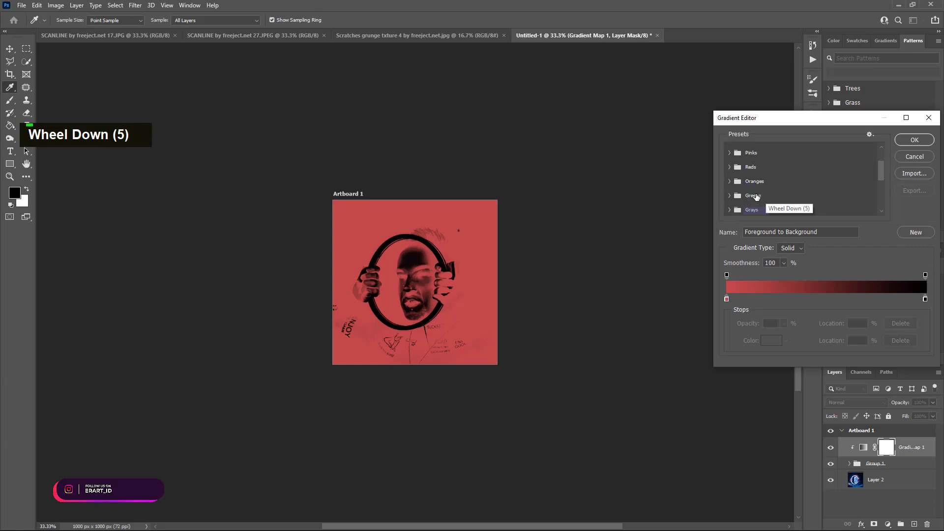
{"action": "scroll", "coordinate": [756, 196], "scroll_direction": "down", "scroll_amount": 3}
{"action": "left_click", "coordinate": [756, 195]}
{"action": "scroll", "coordinate": [756, 195], "scroll_direction": "down", "scroll_amount": 2}
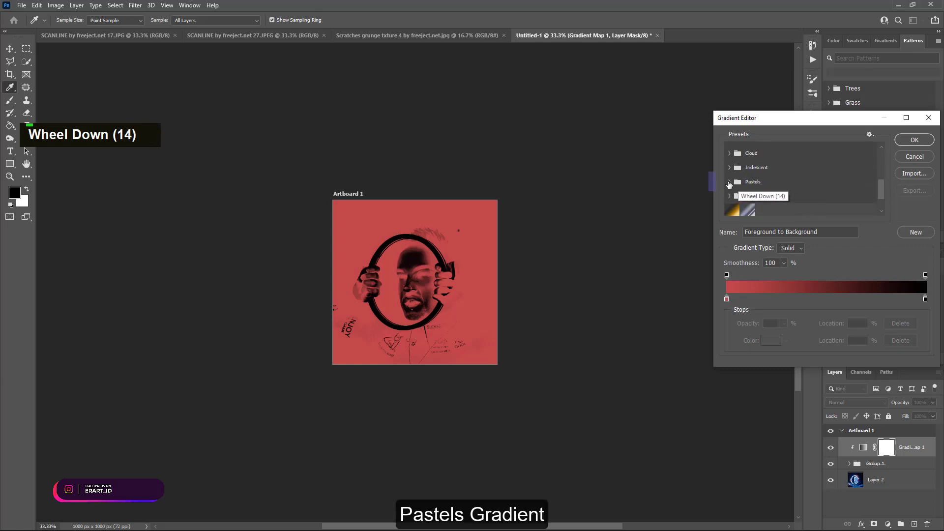
{"action": "left_click", "coordinate": [852, 197]}
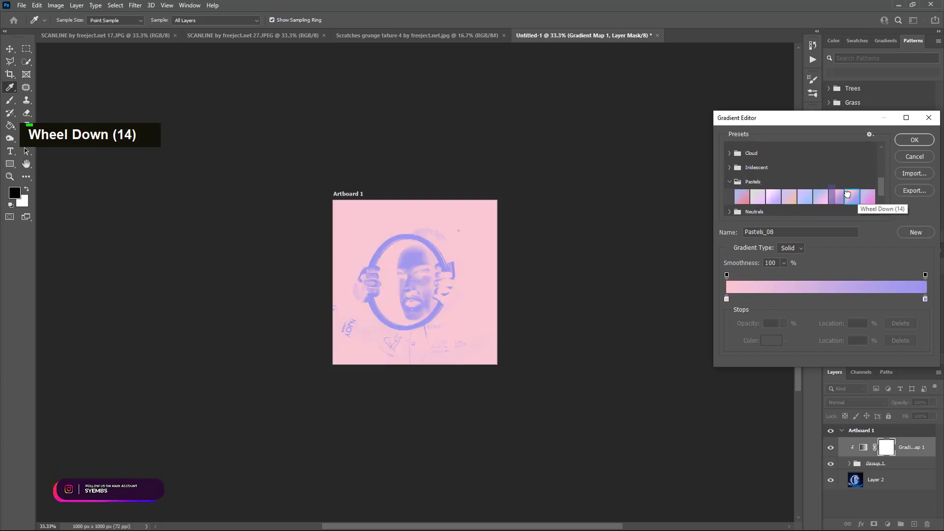
{"action": "left_click", "coordinate": [737, 182]}
{"action": "double_click", "coordinate": [752, 167]}
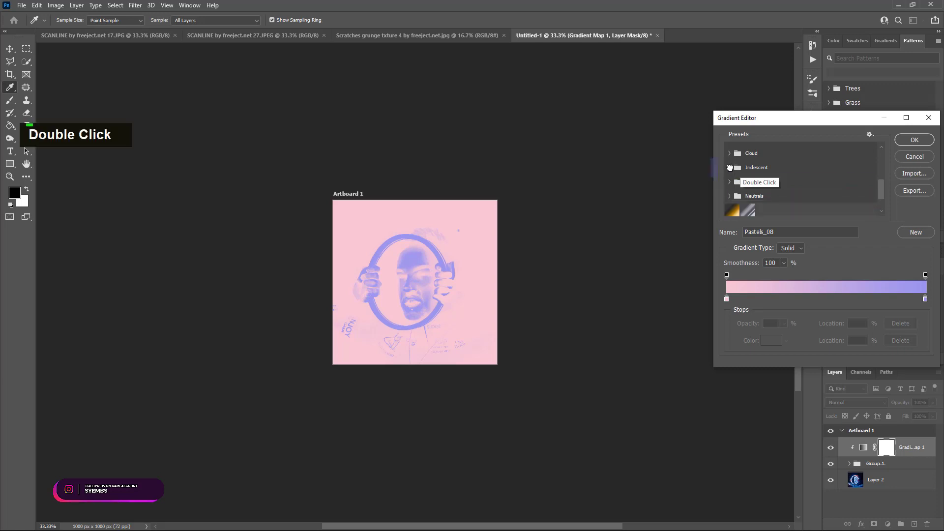
{"action": "scroll", "coordinate": [812, 216], "scroll_direction": "down", "scroll_amount": 2}
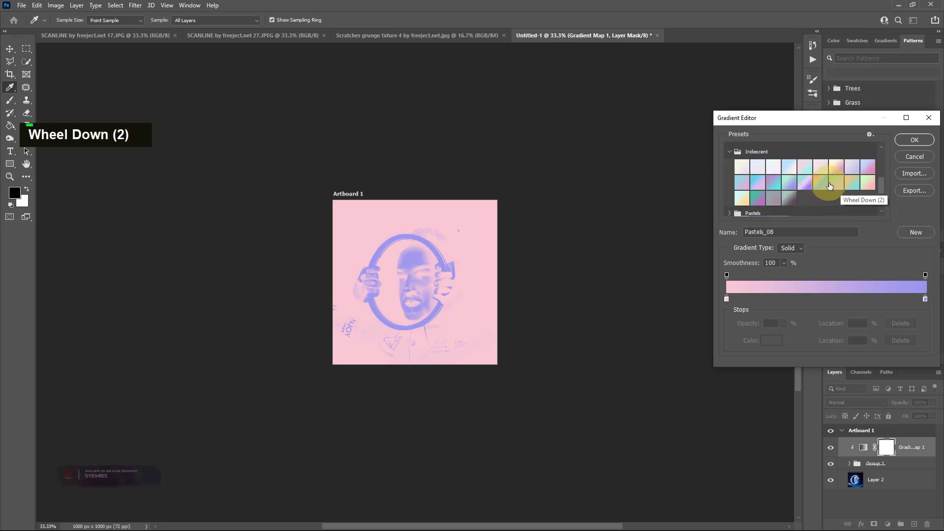
{"action": "left_click", "coordinate": [803, 183]}
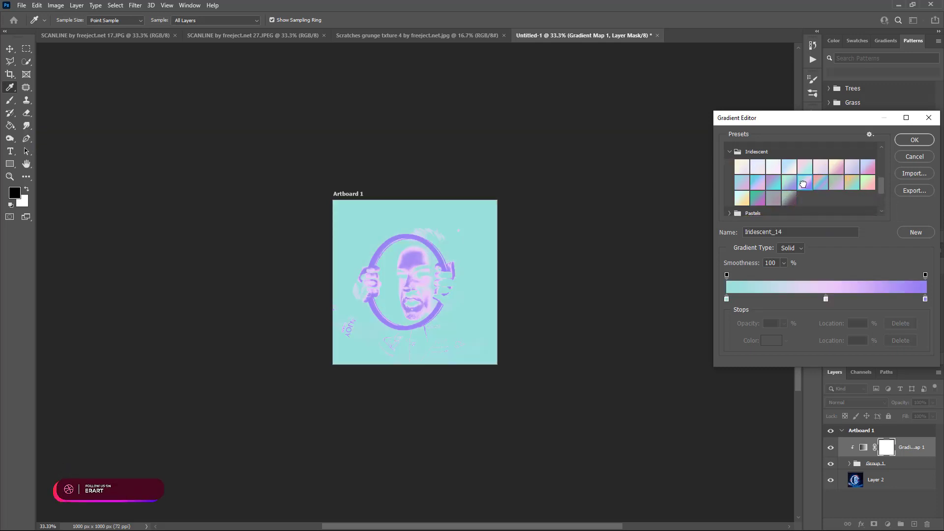
Check the colours of the gradient's start, middle and end stops
{"action": "double_click", "coordinate": [727, 299]}
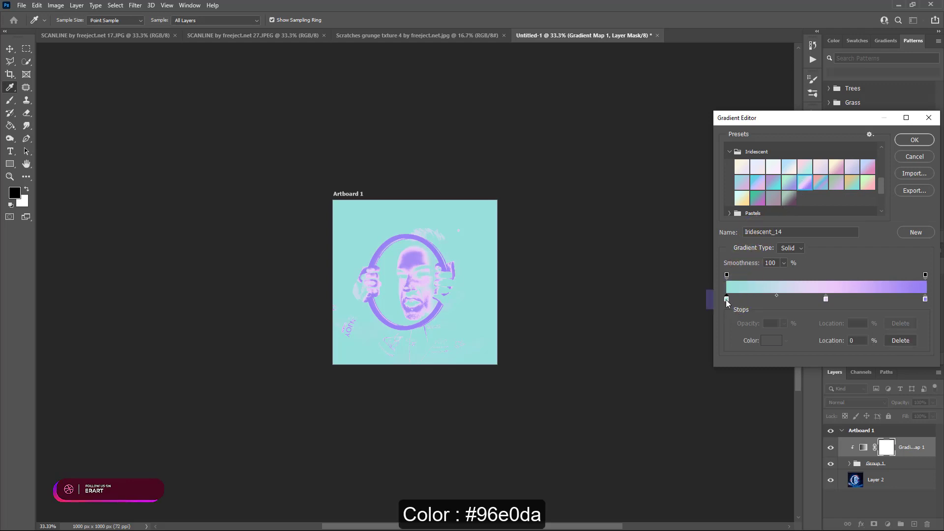
{"action": "left_click", "coordinate": [800, 350]}
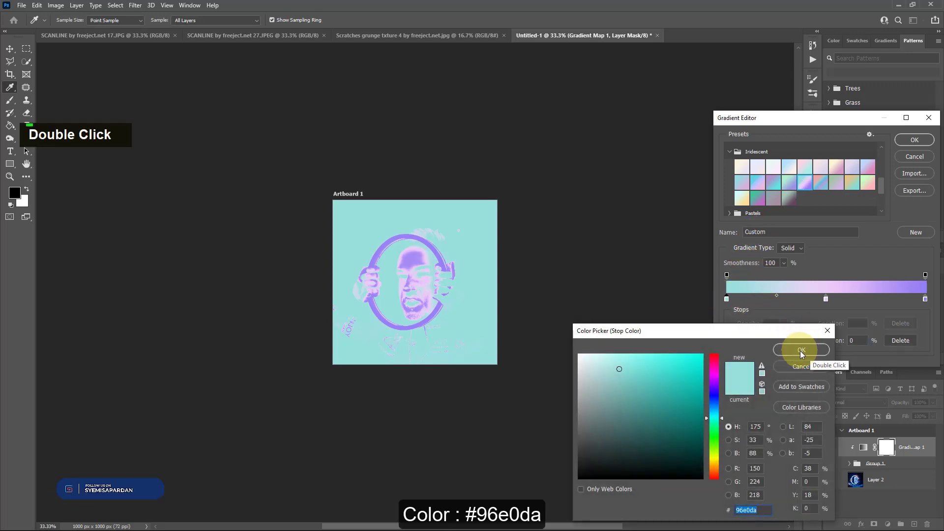
{"action": "double_click", "coordinate": [826, 298]}
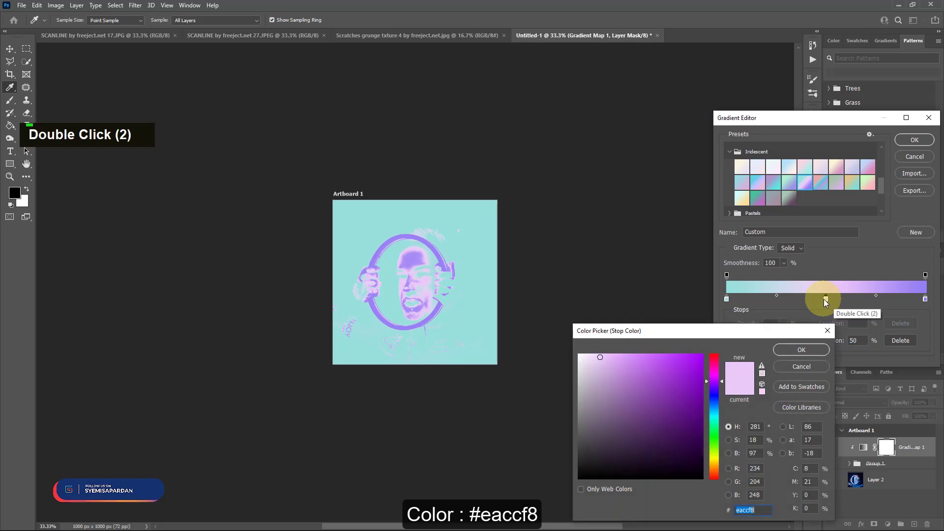
{"action": "left_click", "coordinate": [819, 348]}
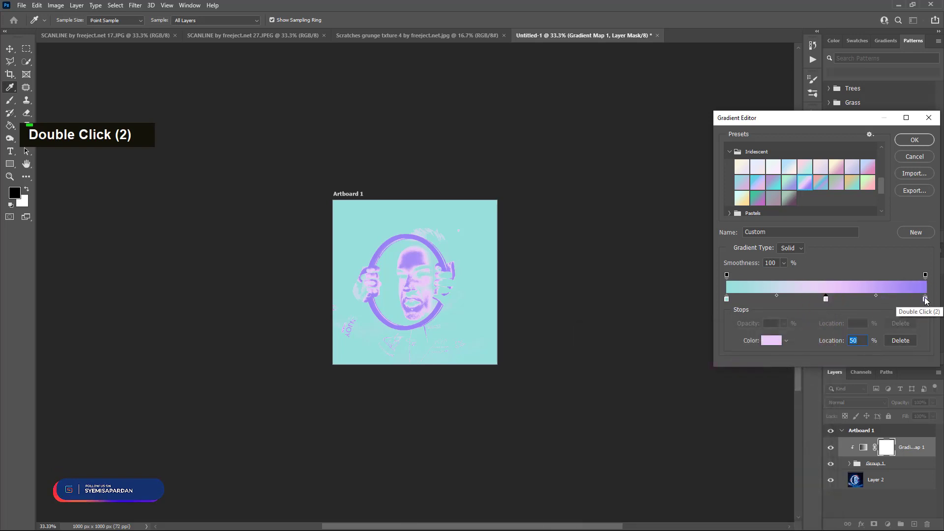
{"action": "double_click", "coordinate": [925, 299]}
{"action": "left_click", "coordinate": [801, 350]}
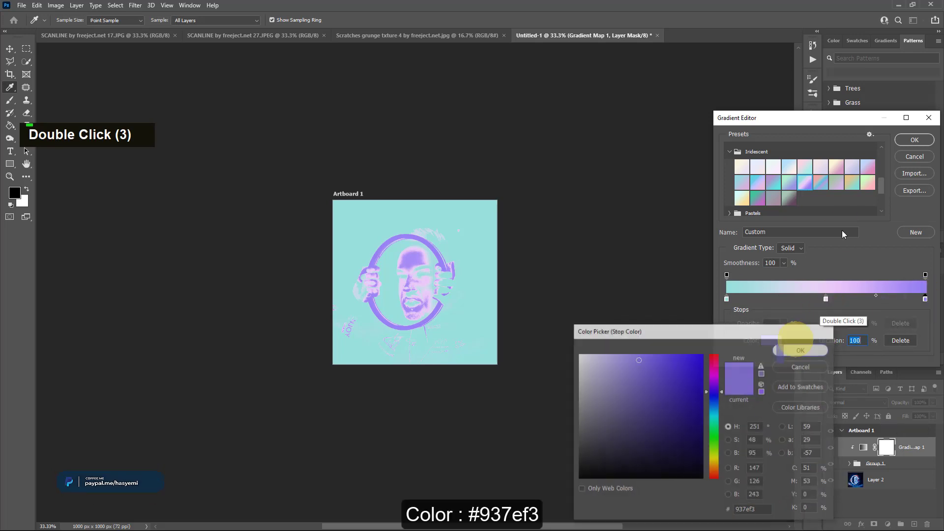
Accept the edited gradient and set the Gradient Map layer's blend mode to Hue
{"action": "left_click", "coordinate": [913, 140]}
{"action": "left_click", "coordinate": [840, 402]}
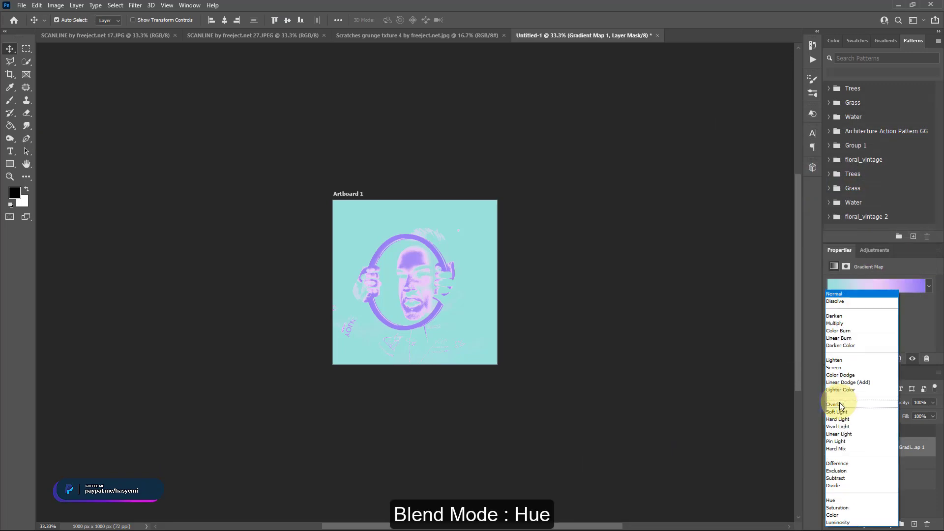
{"action": "left_click", "coordinate": [847, 499]}
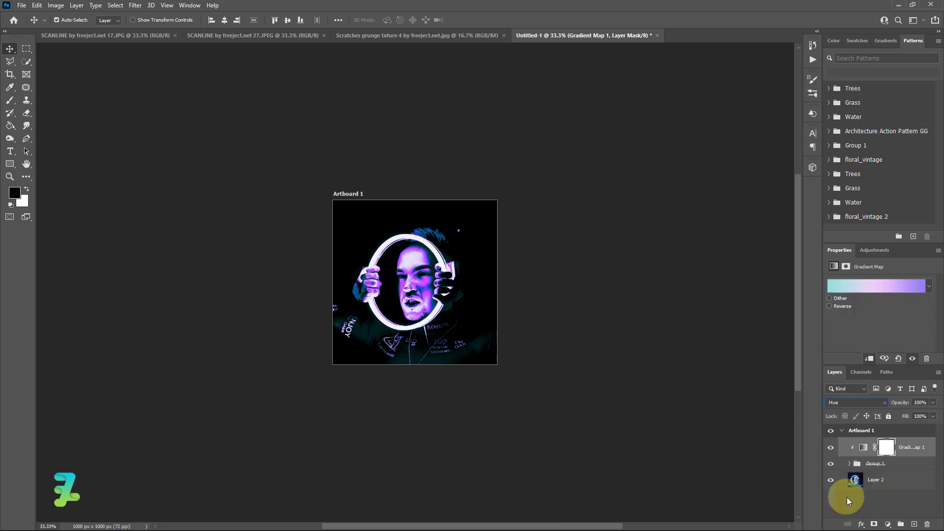
Add a Color Balance adjustment clipped to Group 1, with midtones at Cyan-Red -59, Magenta-Green +65 and Yellow-Blue +68
{"action": "left_click", "coordinate": [888, 524]}
{"action": "left_click", "coordinate": [891, 435]}
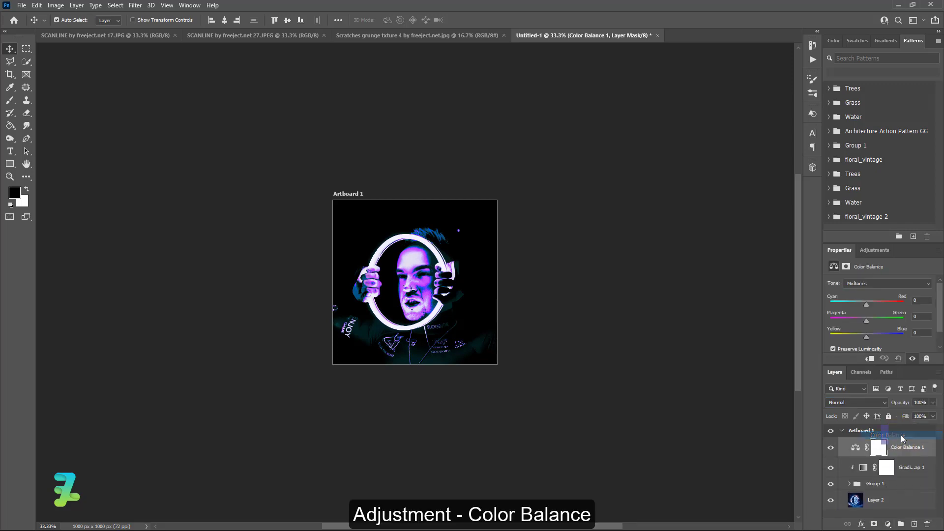
{"action": "left_click", "coordinate": [871, 362]}
{"action": "left_click_drag", "start_coordinate": [866, 337], "coordinate": [843, 305]}
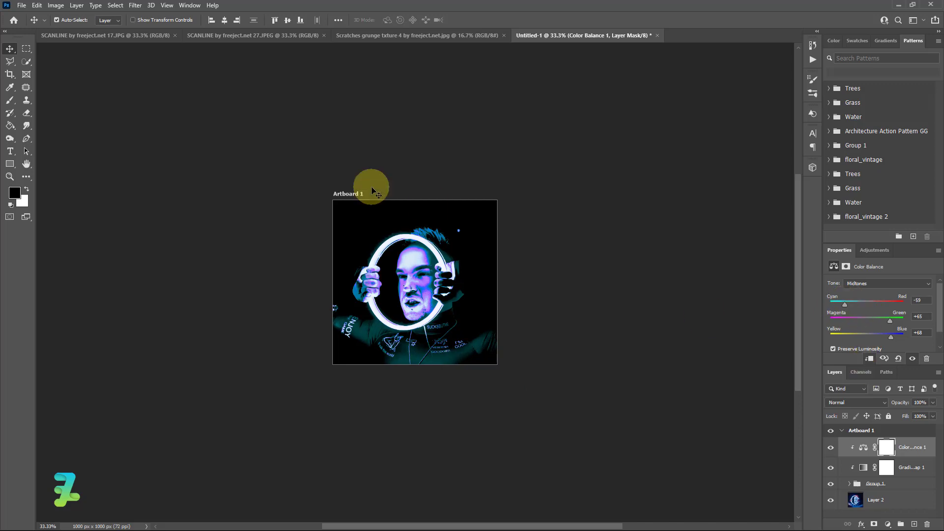
Copy the SCANLINE by freeject.net 27 image onto the portrait artboard as a new top layer, and close its source document
{"action": "left_click", "coordinate": [258, 32]}
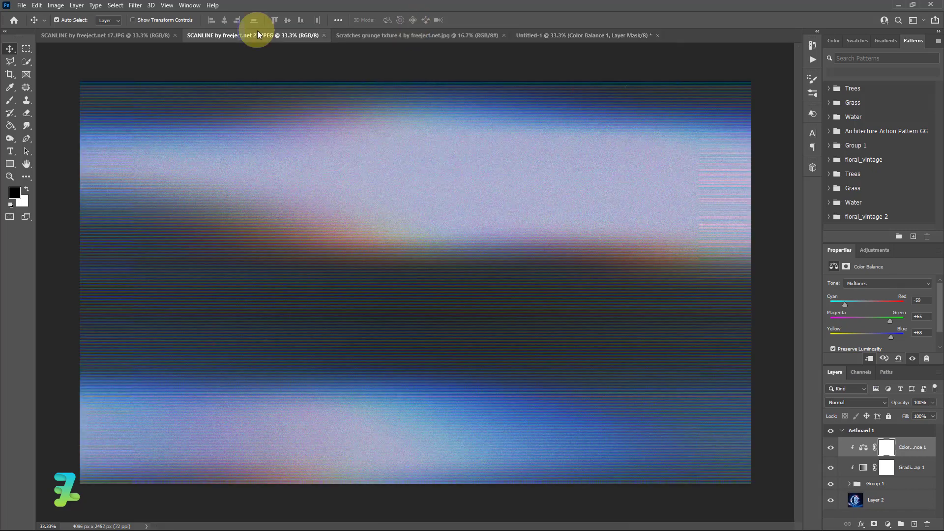
{"action": "right_click", "coordinate": [258, 31]}
{"action": "left_click", "coordinate": [295, 80]}
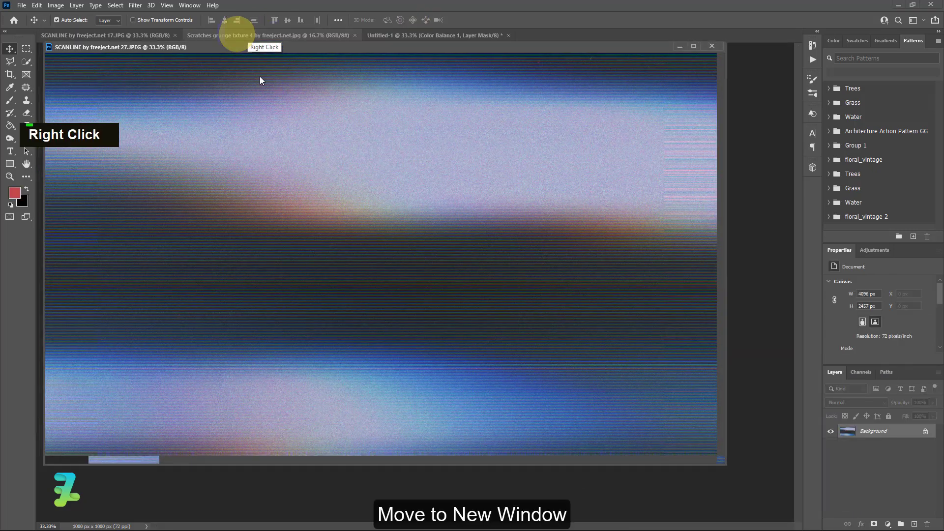
{"action": "left_click_drag", "start_coordinate": [246, 47], "coordinate": [397, 379]}
{"action": "left_click_drag", "start_coordinate": [468, 414], "coordinate": [393, 270]}
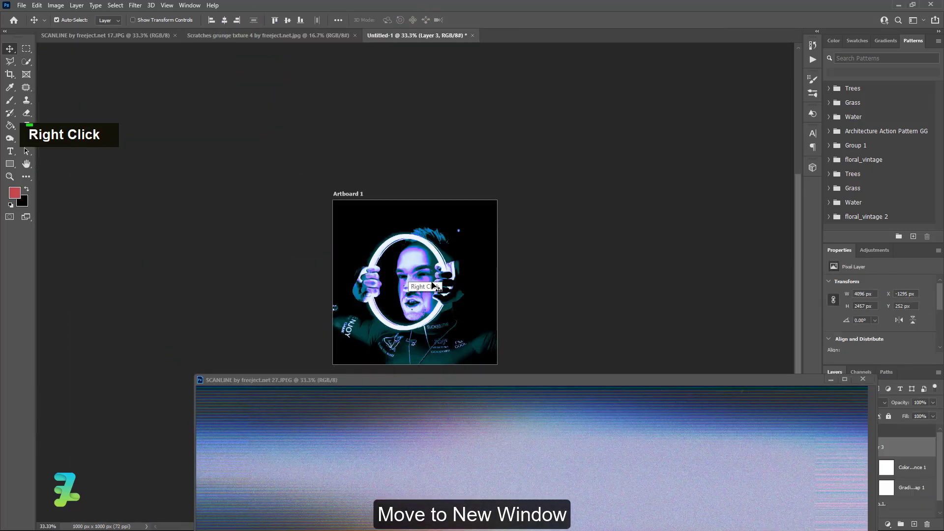
{"action": "left_click", "coordinate": [864, 379]}
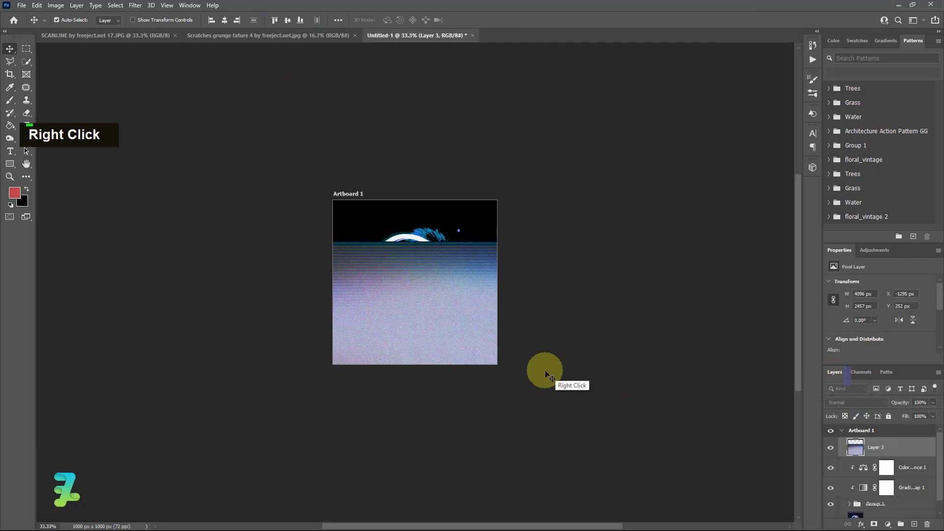
Scale the scanline texture on Layer 3 to about 41% and position it so it covers the whole artboard
{"action": "key", "text": "ctrl+t"}
{"action": "left_click_drag", "start_coordinate": [438, 301], "coordinate": [410, 230]}
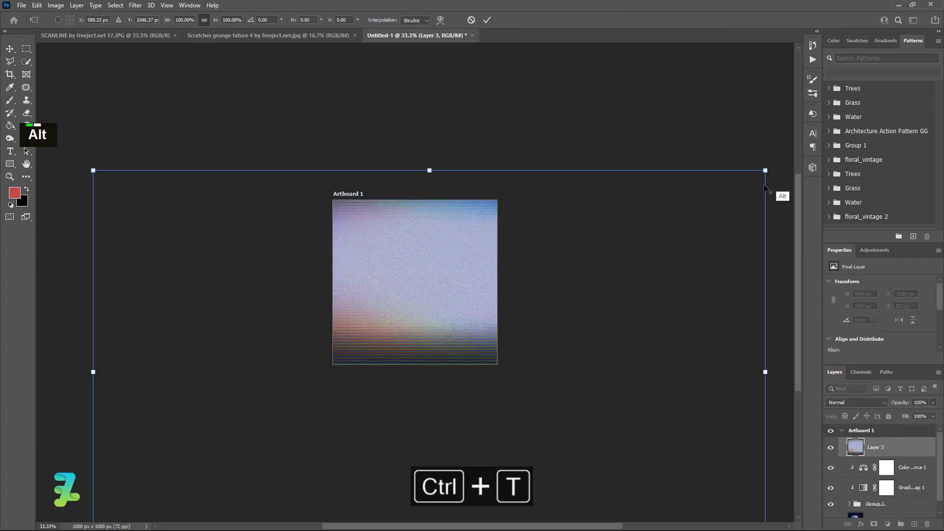
{"action": "left_click_drag", "start_coordinate": [765, 170], "coordinate": [538, 306]}
{"action": "left_click_drag", "start_coordinate": [464, 341], "coordinate": [446, 241]}
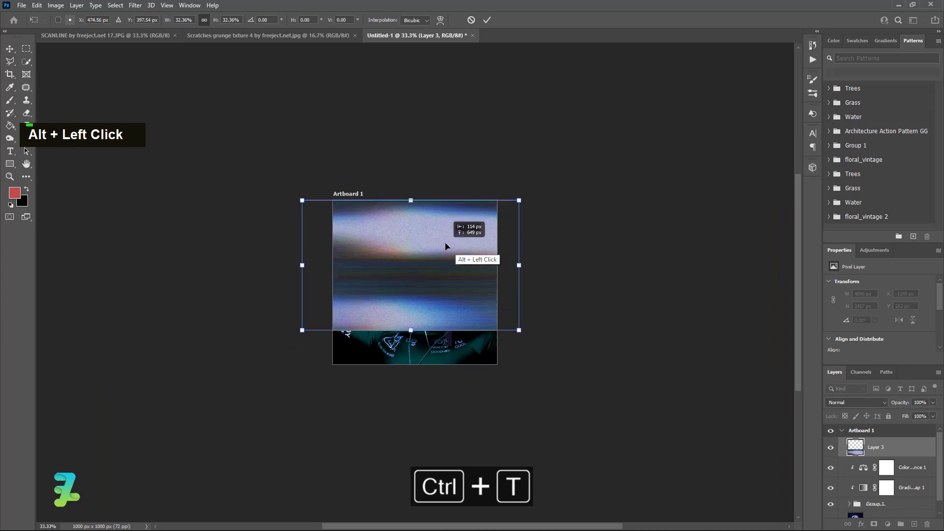
{"action": "left_click_drag", "start_coordinate": [519, 331], "coordinate": [597, 352]}
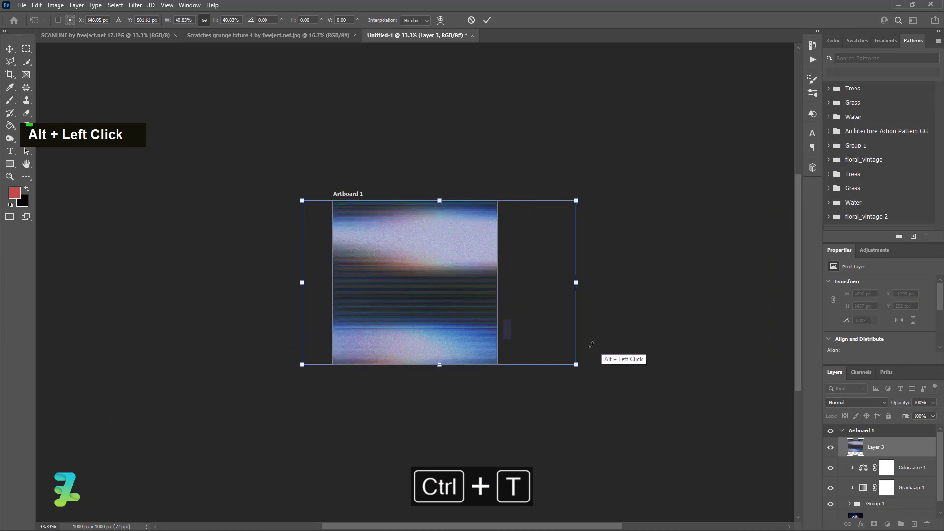
{"action": "left_click_drag", "start_coordinate": [465, 307], "coordinate": [447, 305]}
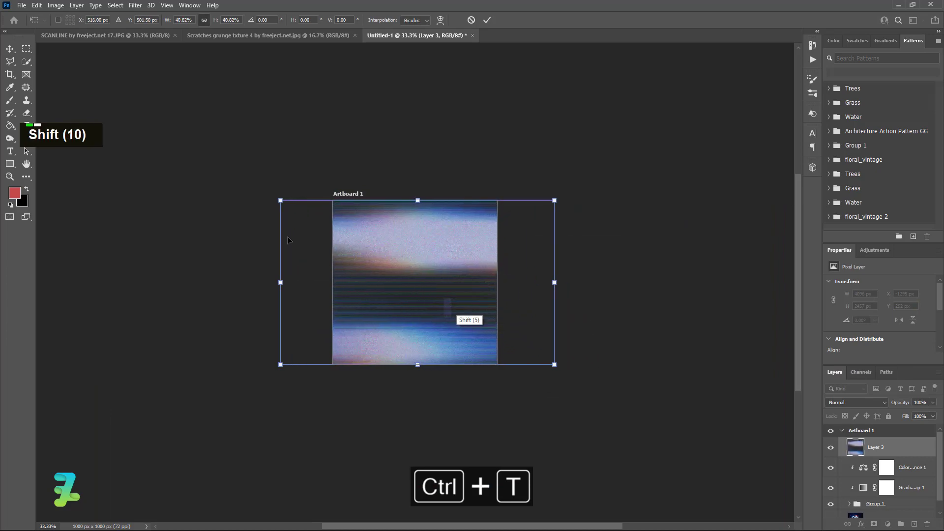
{"action": "left_click", "coordinate": [10, 49]}
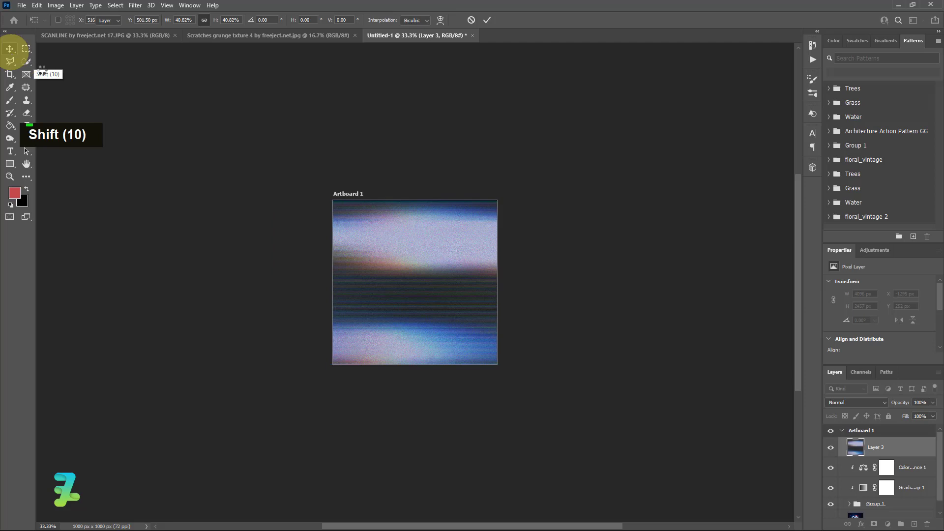
Set Layer 3's blend mode to Linear Dodge (Add) and its opacity to 70%
{"action": "left_click", "coordinate": [831, 402]}
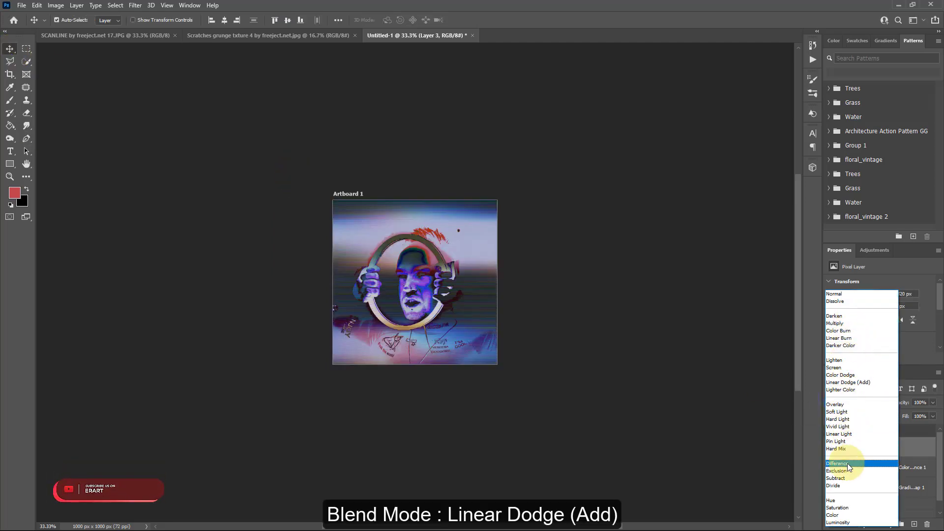
{"action": "left_click", "coordinate": [849, 382]}
{"action": "left_click", "coordinate": [933, 402]}
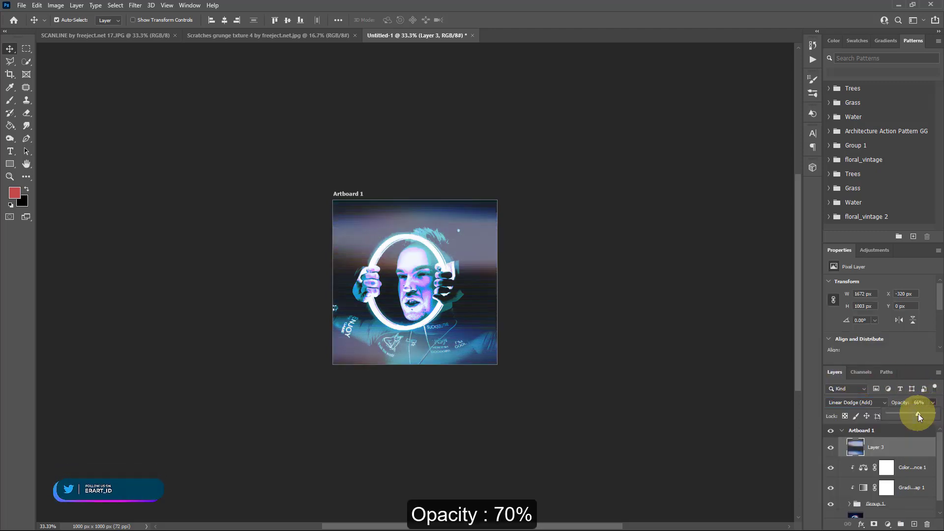
{"action": "left_click_drag", "start_coordinate": [919, 414], "coordinate": [913, 414]}
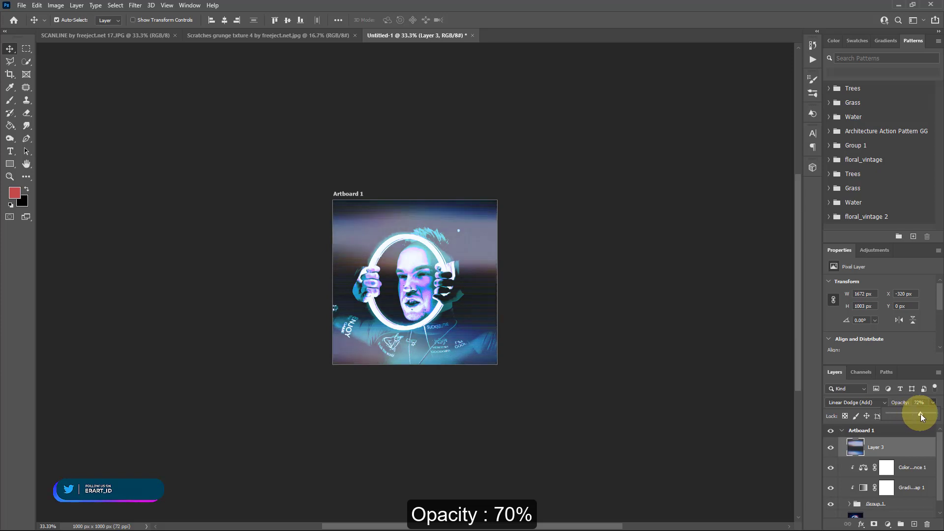
{"action": "left_click", "coordinate": [918, 403]}
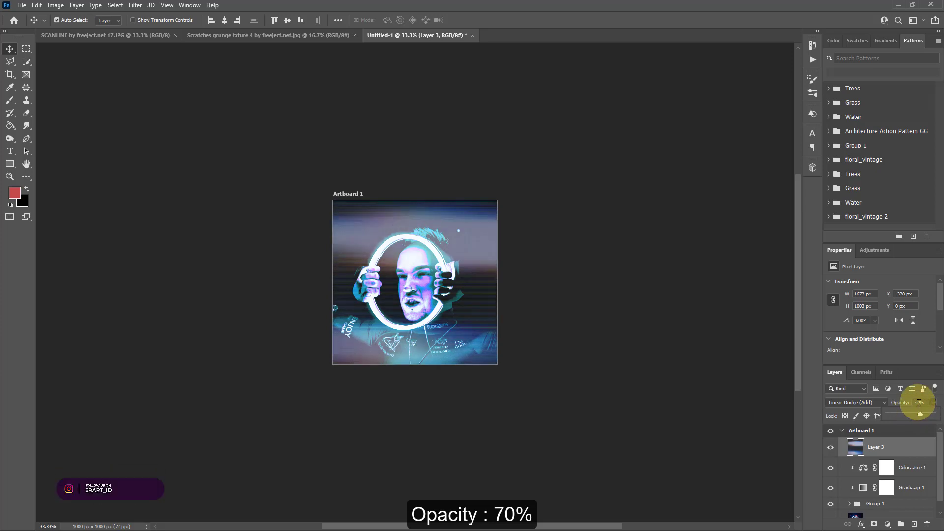
{"action": "type", "text": "0"}
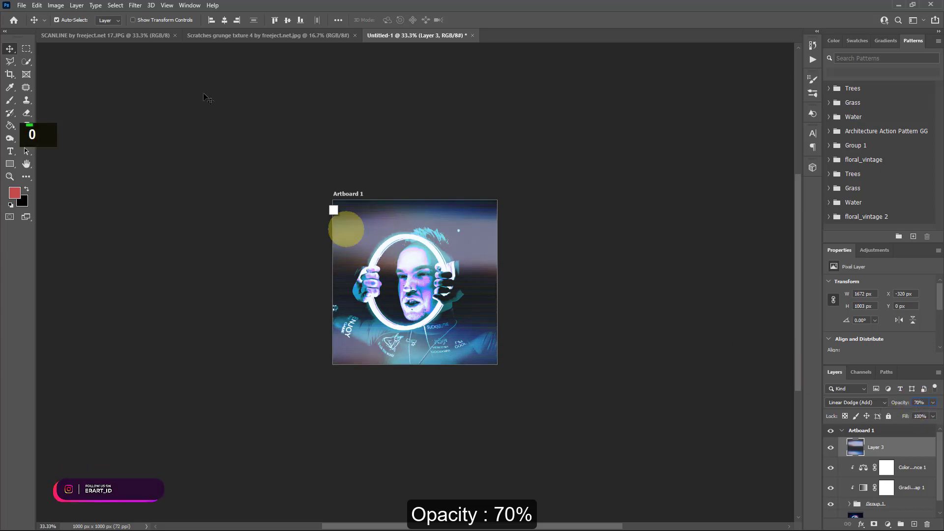
Copy the SCANLINE by freeject.net 17 image onto the portrait artboard above Layer 3, and close its source document
{"action": "left_click", "coordinate": [81, 33]}
{"action": "right_click", "coordinate": [82, 33]}
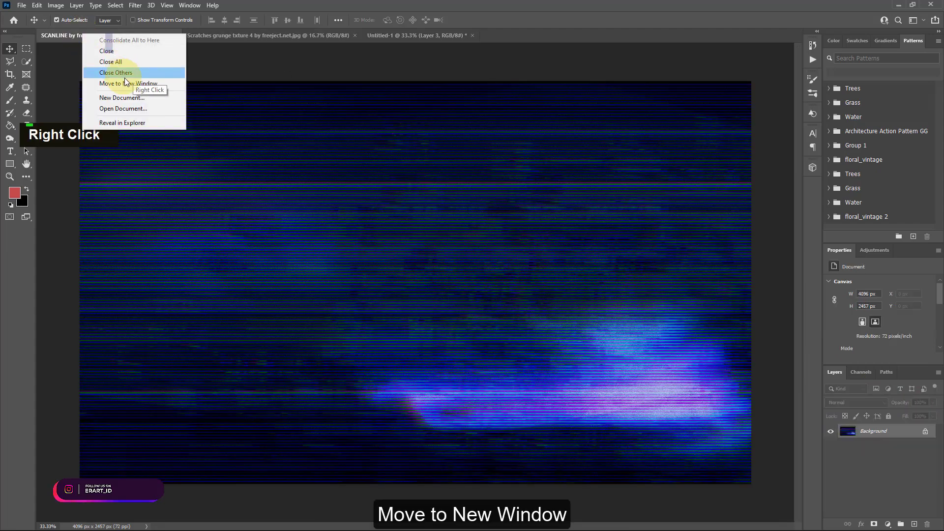
{"action": "left_click", "coordinate": [125, 79]}
{"action": "left_click_drag", "start_coordinate": [151, 36], "coordinate": [340, 372]}
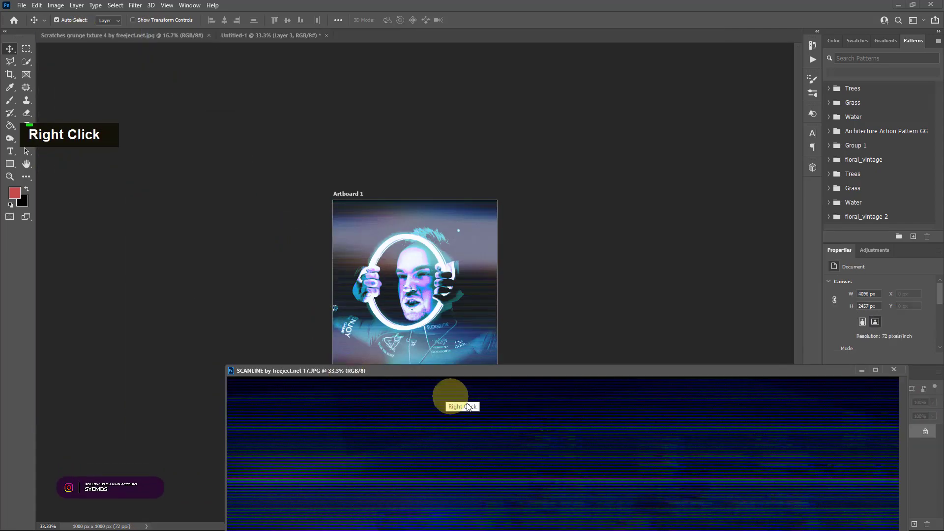
{"action": "left_click_drag", "start_coordinate": [451, 397], "coordinate": [405, 261]}
{"action": "left_click", "coordinate": [893, 369]}
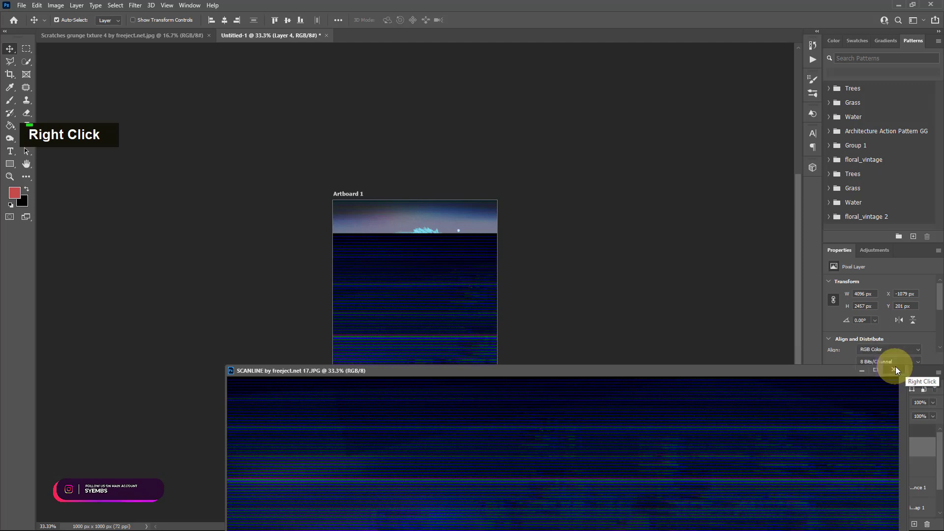
Scale the scanline texture on Layer 4 to about 41% and position it so it covers the whole artboard
{"action": "key", "text": "ctrl+t"}
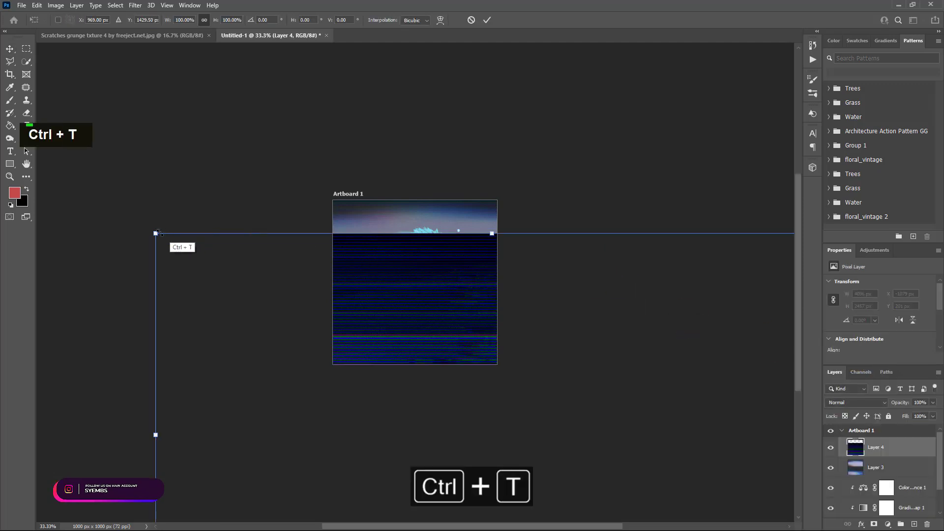
{"action": "left_click_drag", "start_coordinate": [154, 232], "coordinate": [606, 366]}
{"action": "left_click_drag", "start_coordinate": [643, 497], "coordinate": [371, 232]}
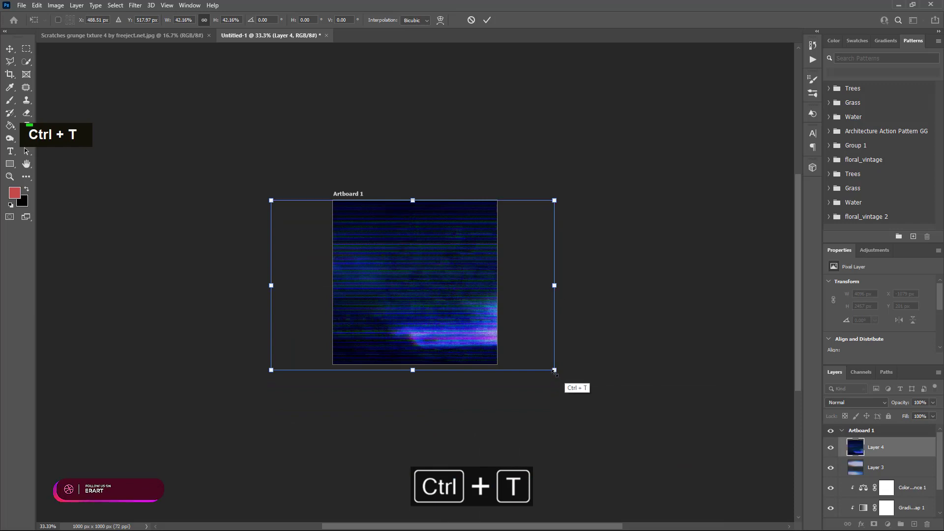
{"action": "left_click_drag", "start_coordinate": [555, 374], "coordinate": [546, 367]}
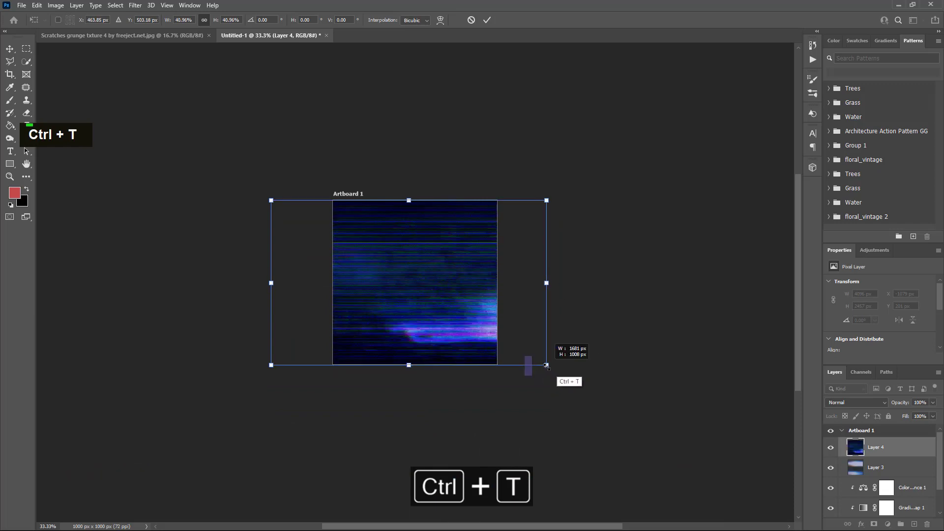
{"action": "left_click_drag", "start_coordinate": [546, 201], "coordinate": [550, 198]}
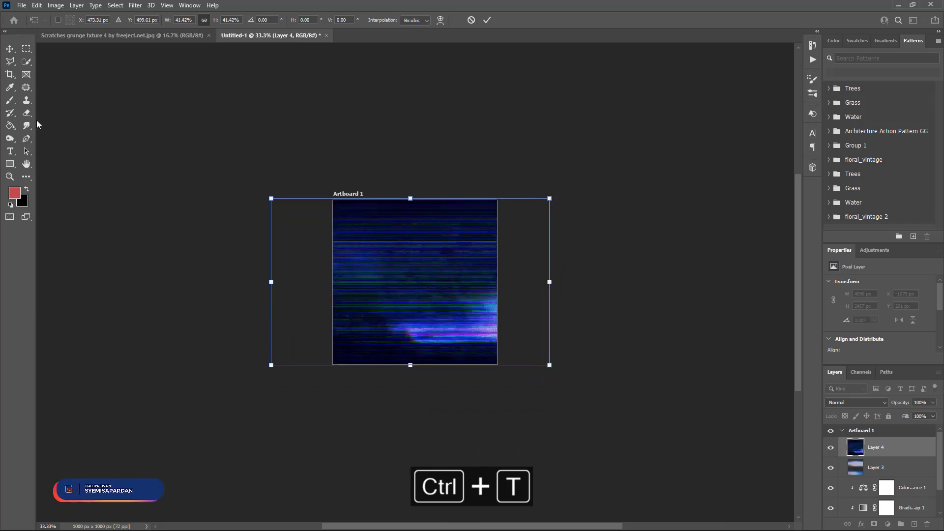
{"action": "left_click", "coordinate": [10, 48]}
{"action": "left_click", "coordinate": [586, 338]}
Set Layer 4's blend mode to Lighter Color and its opacity to 55%
{"action": "left_click", "coordinate": [850, 402]}
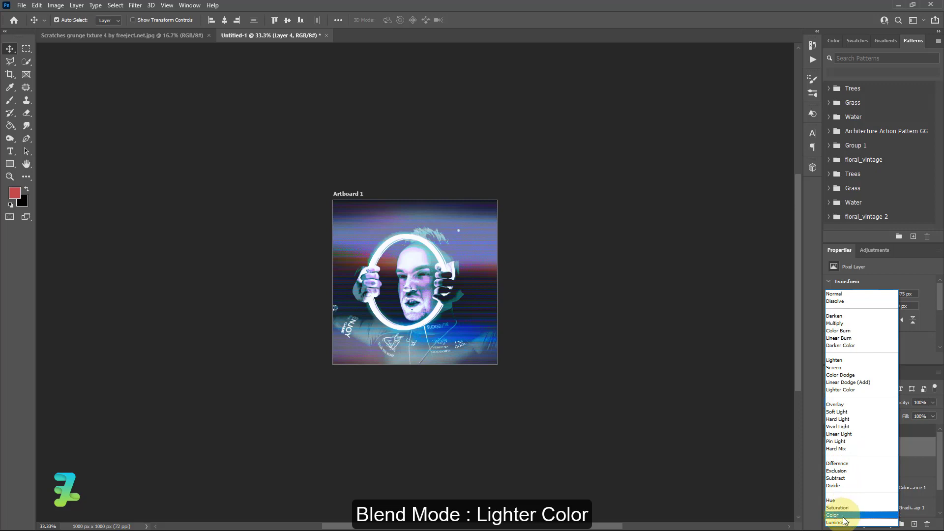
{"action": "left_click", "coordinate": [839, 392]}
{"action": "left_click", "coordinate": [832, 449]}
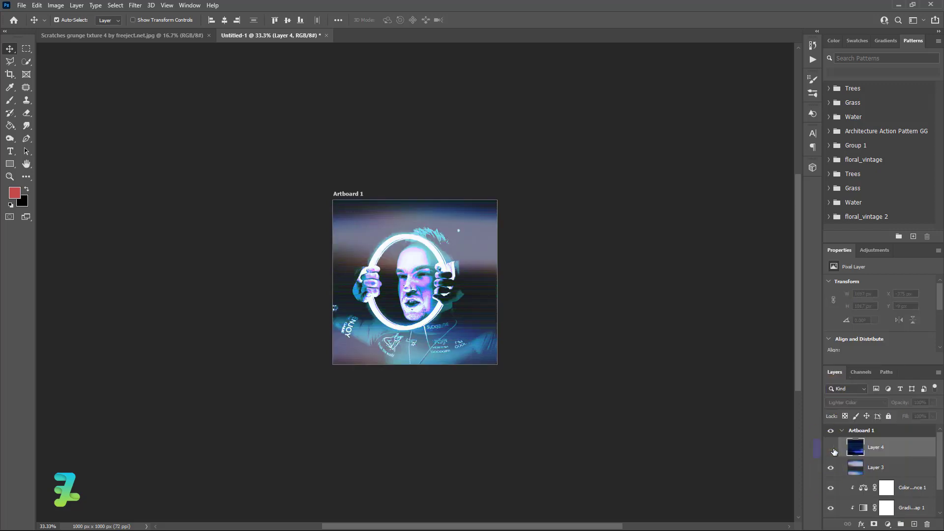
{"action": "left_click", "coordinate": [832, 449]}
{"action": "left_click", "coordinate": [932, 402]}
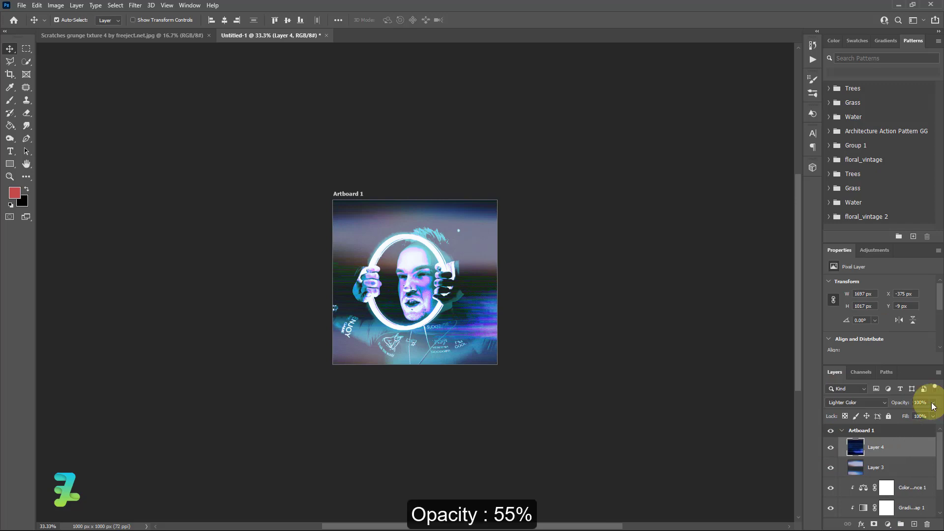
{"action": "left_click_drag", "start_coordinate": [919, 414], "coordinate": [919, 415]}
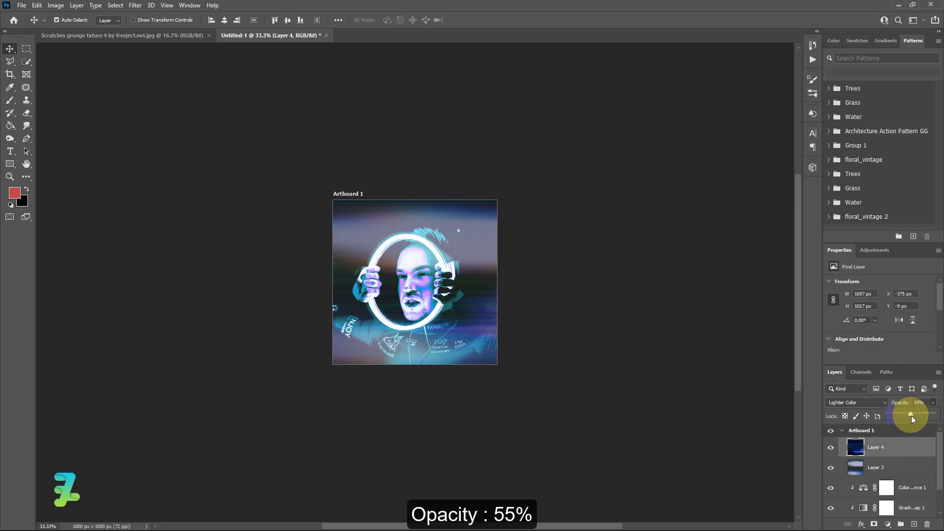
{"action": "left_click_drag", "start_coordinate": [912, 416], "coordinate": [914, 416]}
{"action": "left_click", "coordinate": [558, 338]}
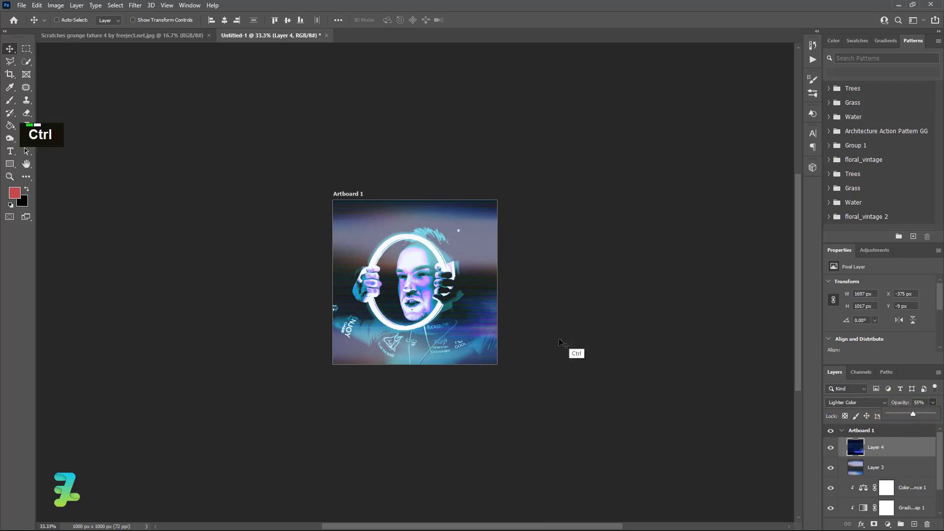
Activate the Type tool and set the foreground color to white (#ffffff)
{"action": "key", "text": "ctrl+equal"}
{"action": "key", "text": "ctrl+equal"}
{"action": "key", "text": "ctrl+equal"}
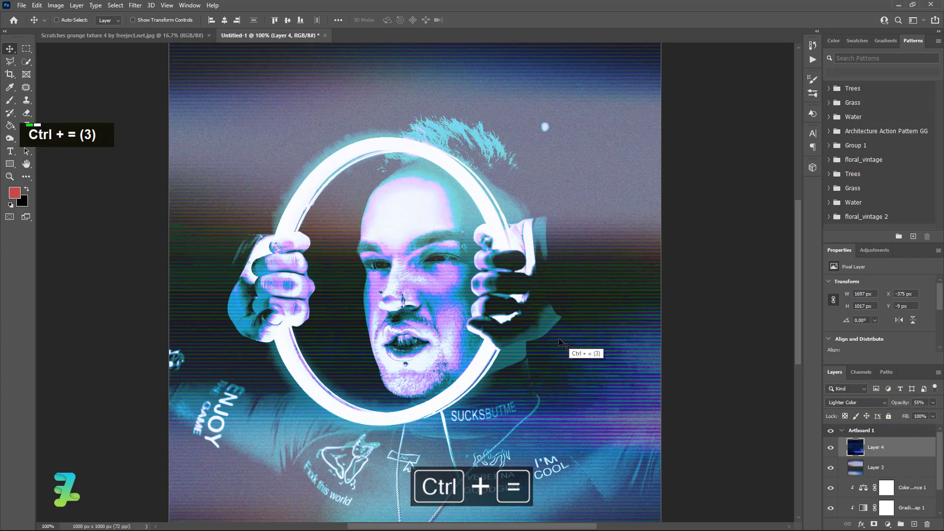
{"action": "key", "text": "ctrl+minus"}
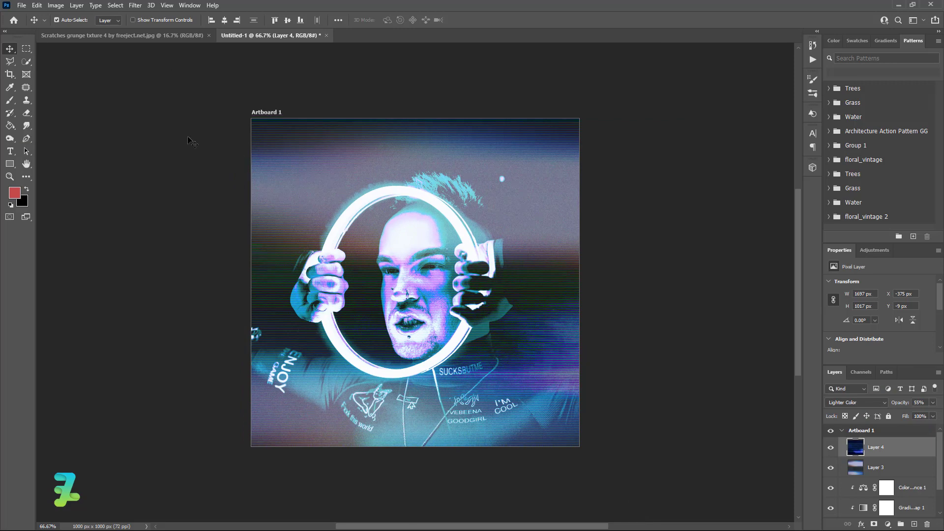
{"action": "left_click", "coordinate": [15, 143]}
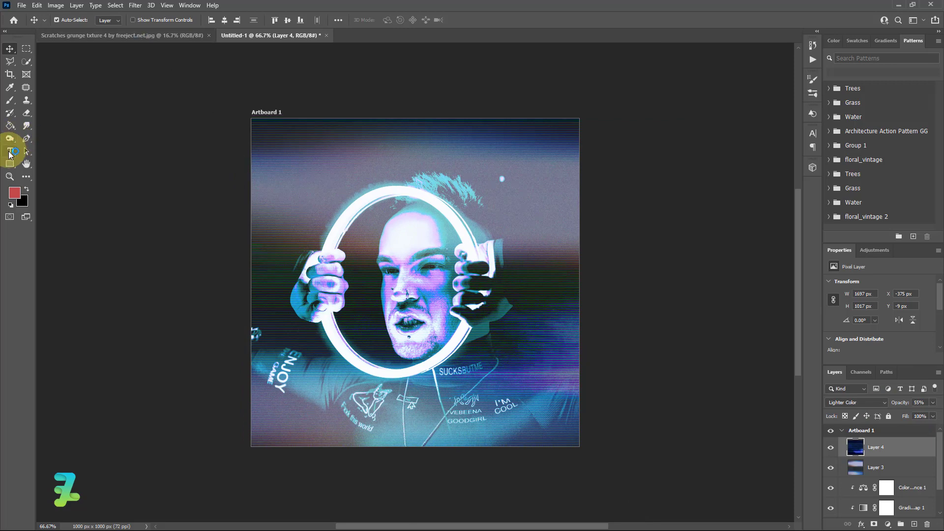
{"action": "left_click", "coordinate": [9, 151]}
{"action": "left_click", "coordinate": [27, 192]}
{"action": "left_click", "coordinate": [25, 189]}
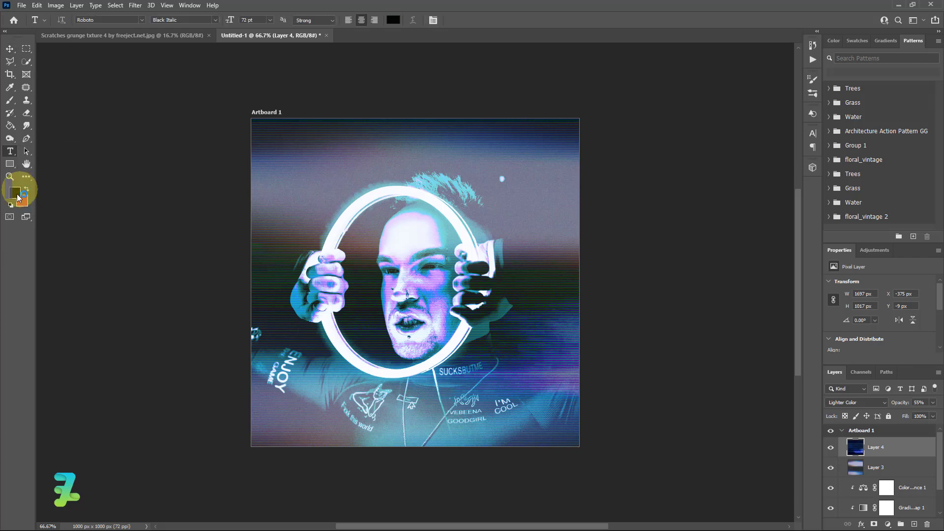
{"action": "left_click", "coordinate": [13, 193]}
{"action": "type", "text": "ffffff"}
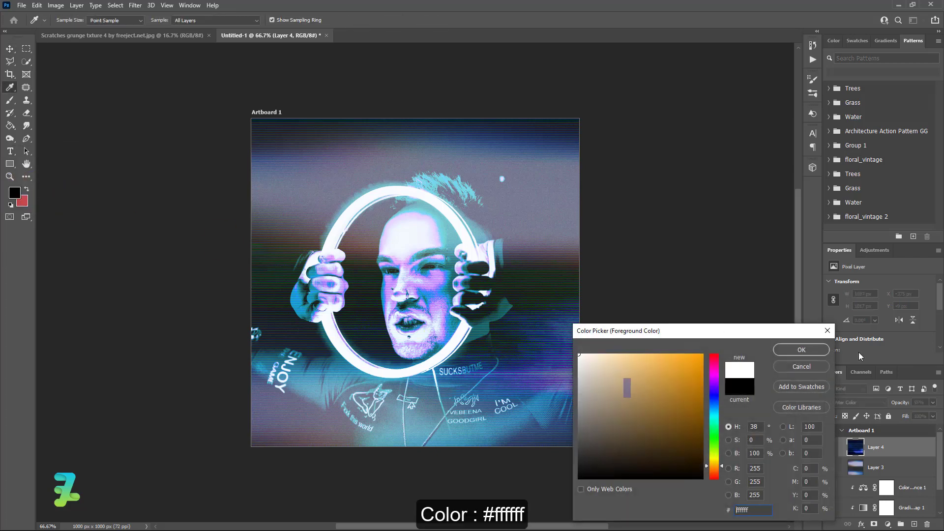
{"action": "left_click", "coordinate": [810, 350]}
Add the text TECHNO in the BIGMACCA font over the lower part of the portrait
{"action": "left_click", "coordinate": [140, 19]}
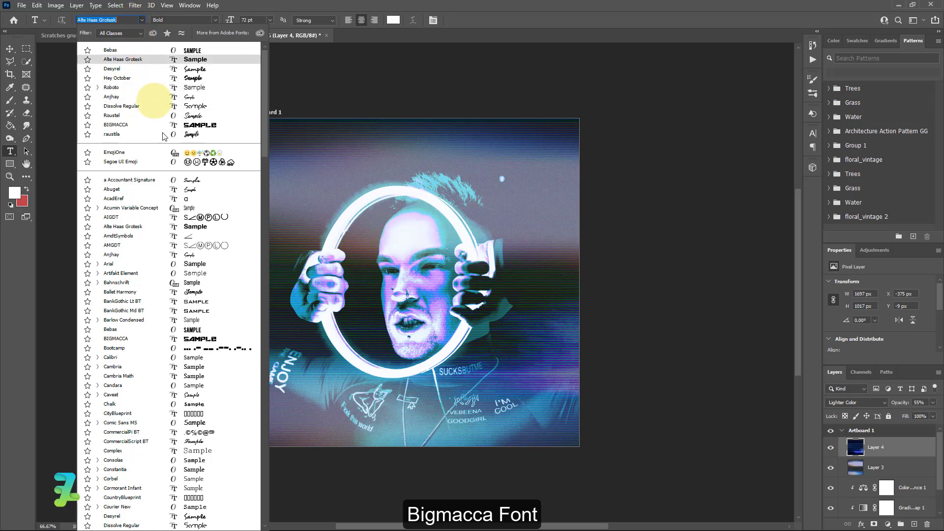
{"action": "left_click", "coordinate": [207, 338]}
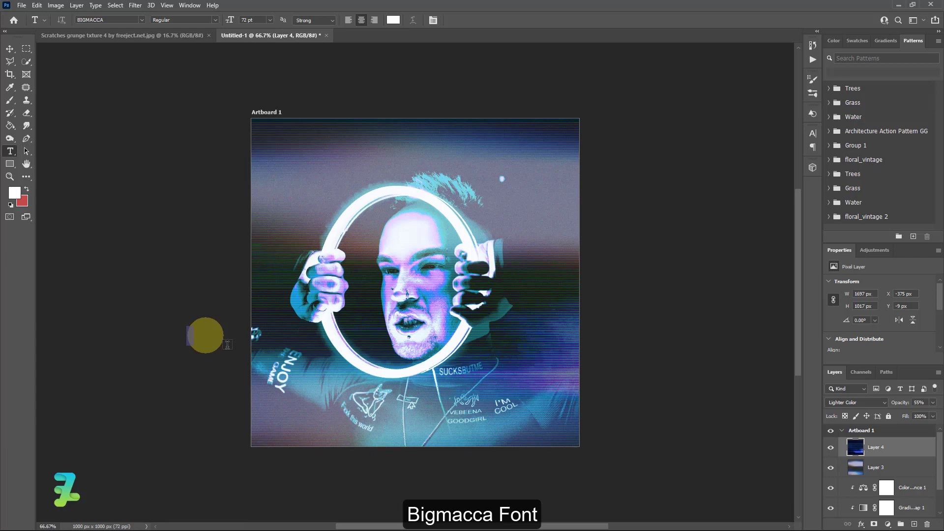
{"action": "left_click", "coordinate": [356, 381]}
{"action": "type", "text": "T"}
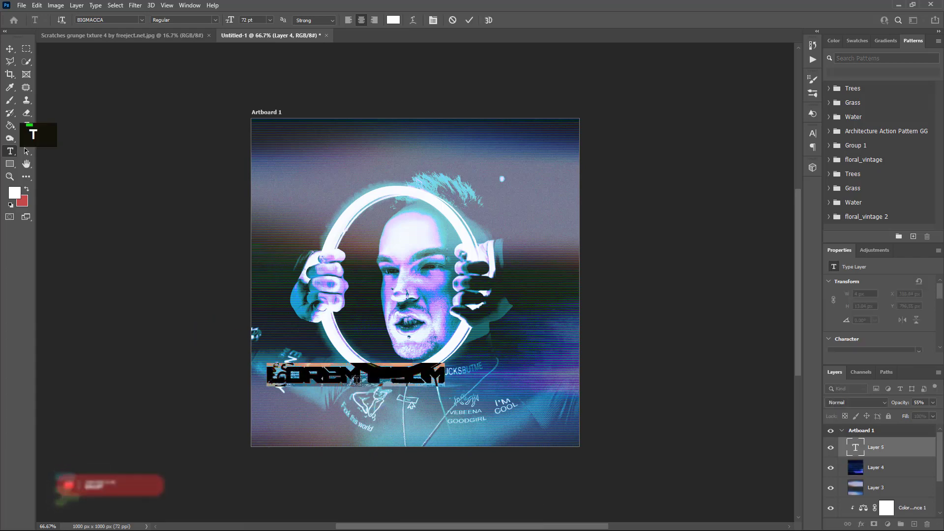
{"action": "type", "text": "ECH"}
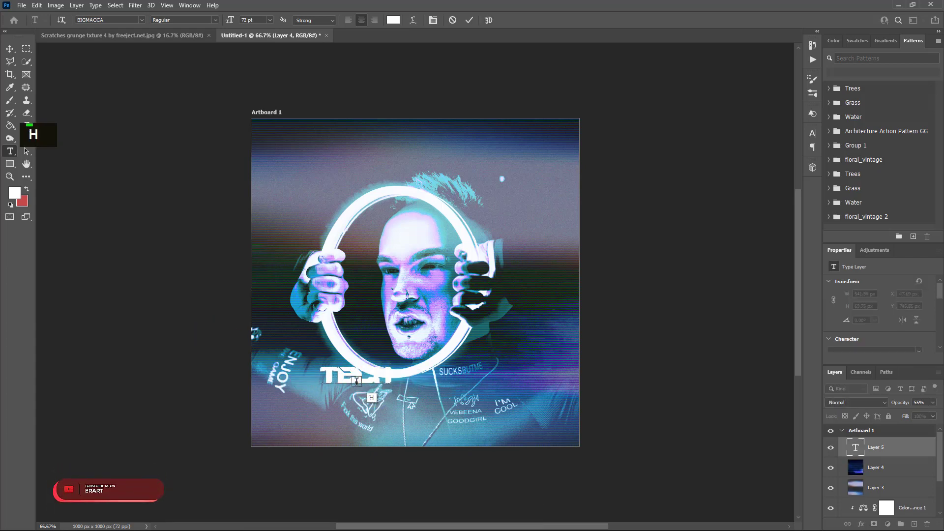
{"action": "type", "text": "NO"}
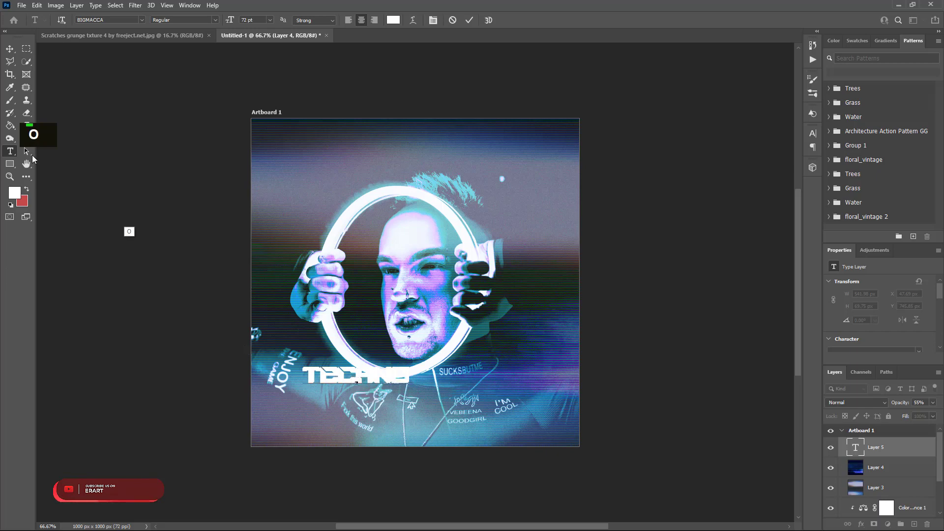
Set the TECHNO text's size to 120 pt and move it below the ring, near the artboard's lower edge
{"action": "key", "text": "ctrl+a"}
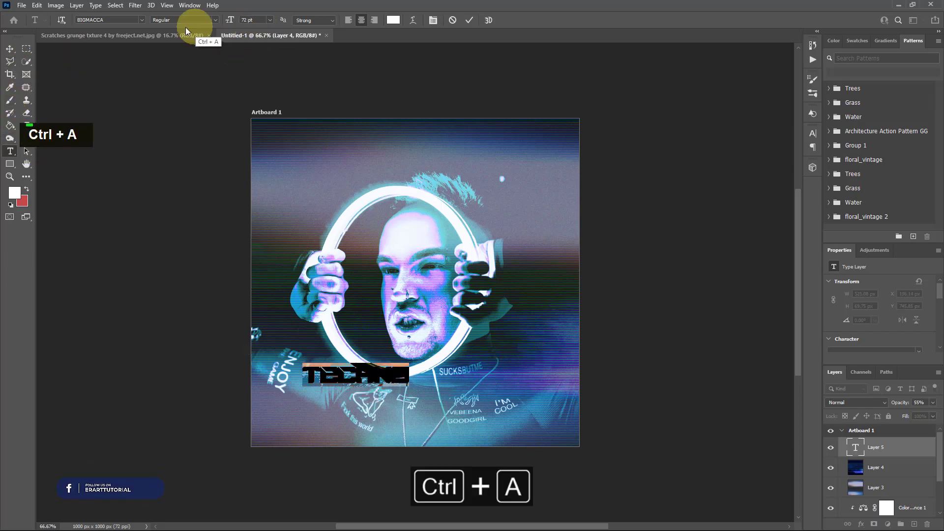
{"action": "left_click", "coordinate": [246, 20]}
{"action": "type", "text": "120"}
{"action": "key", "text": "Return"}
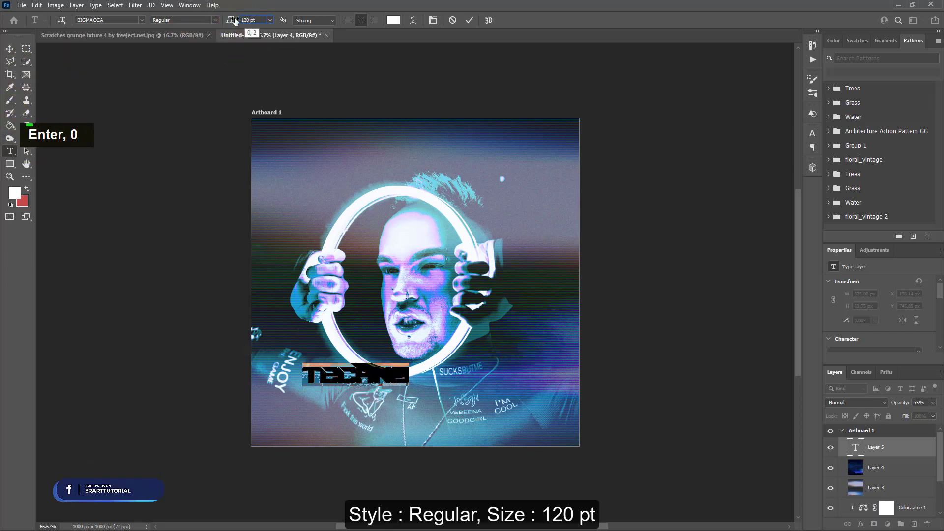
{"action": "left_click", "coordinate": [10, 48]}
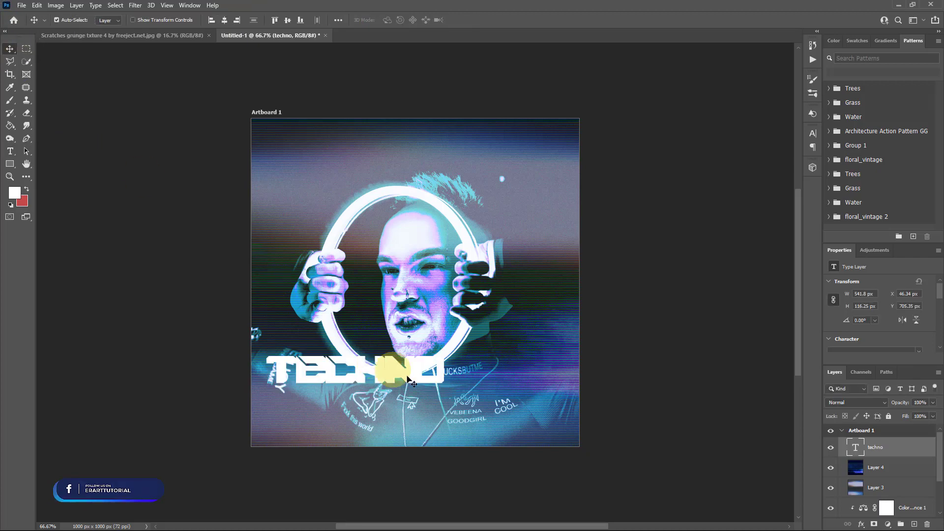
{"action": "left_click_drag", "start_coordinate": [408, 379], "coordinate": [460, 416]}
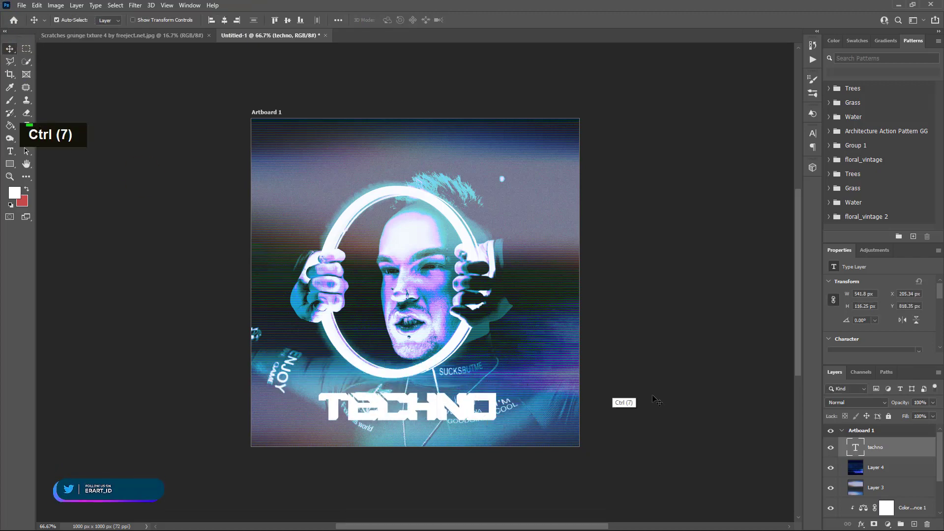
Set the tracking of the TECHNO text to 180
{"action": "double_click", "coordinate": [846, 451]}
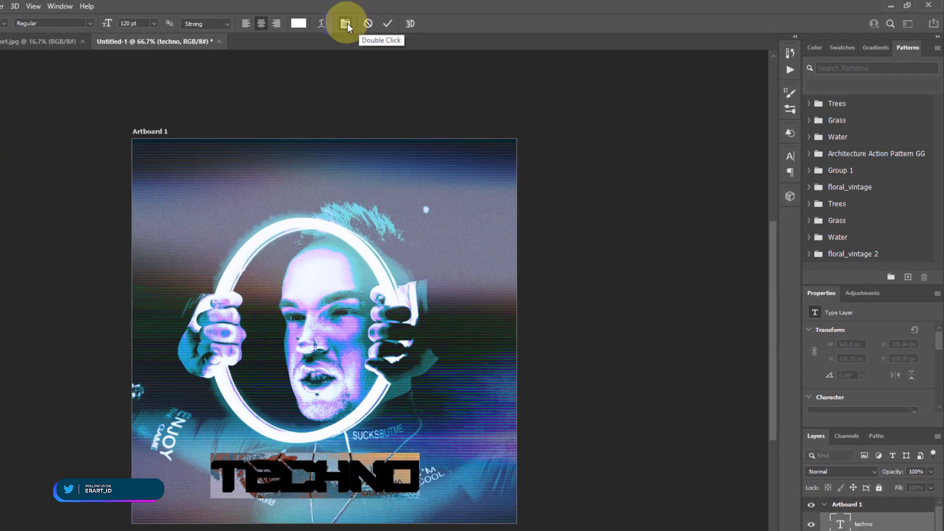
{"action": "left_click", "coordinate": [433, 20]}
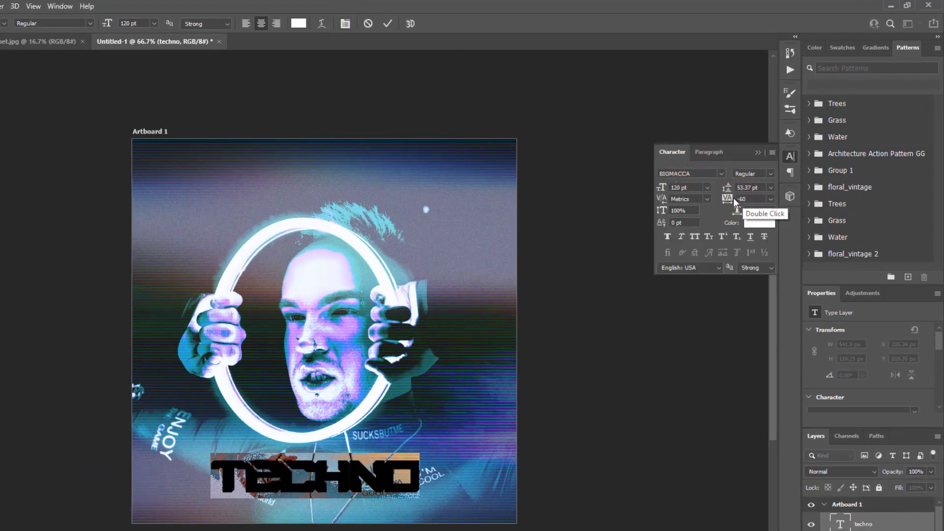
{"action": "left_click_drag", "start_coordinate": [725, 203], "coordinate": [733, 201]}
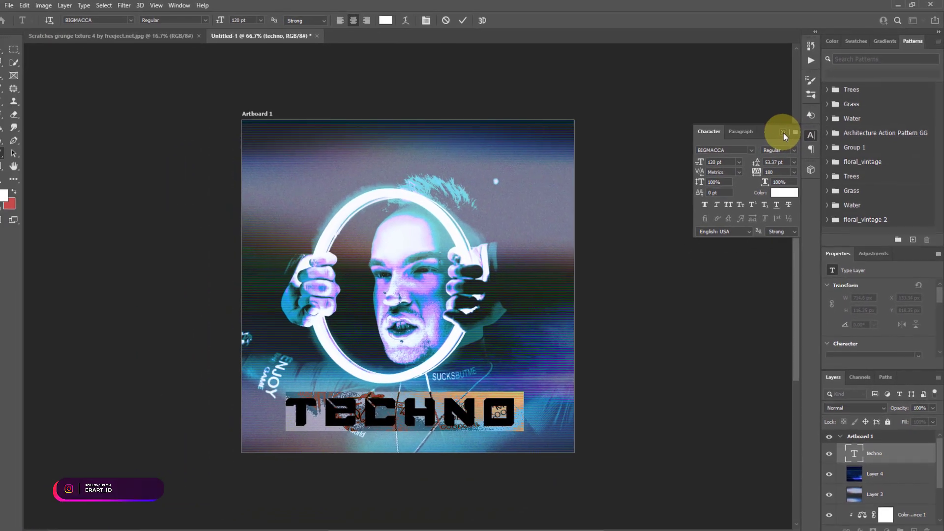
{"action": "left_click", "coordinate": [757, 152]}
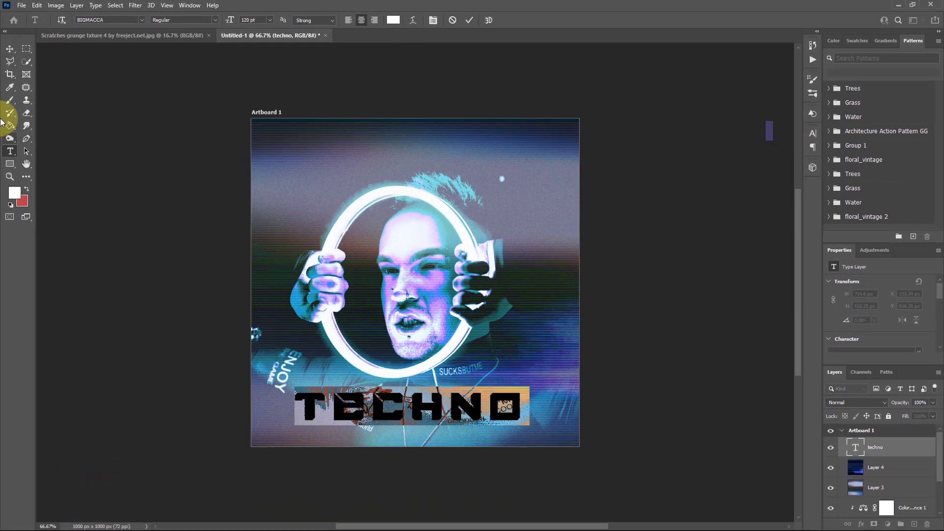
{"action": "left_click", "coordinate": [9, 48]}
Center the TECHNO text horizontally on the artboard and clear the selection
{"action": "key", "text": "ctrl+a"}
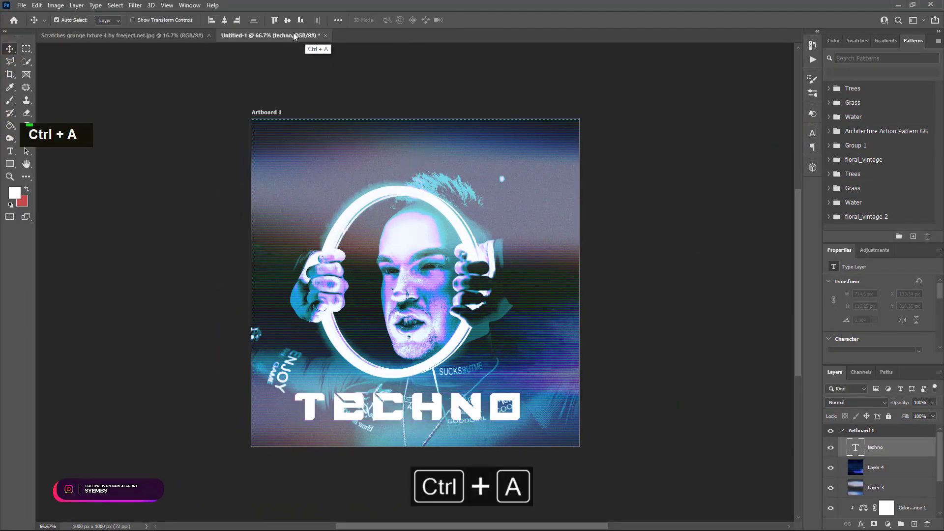
{"action": "left_click", "coordinate": [224, 20]}
{"action": "key", "text": "ctrl+d"}
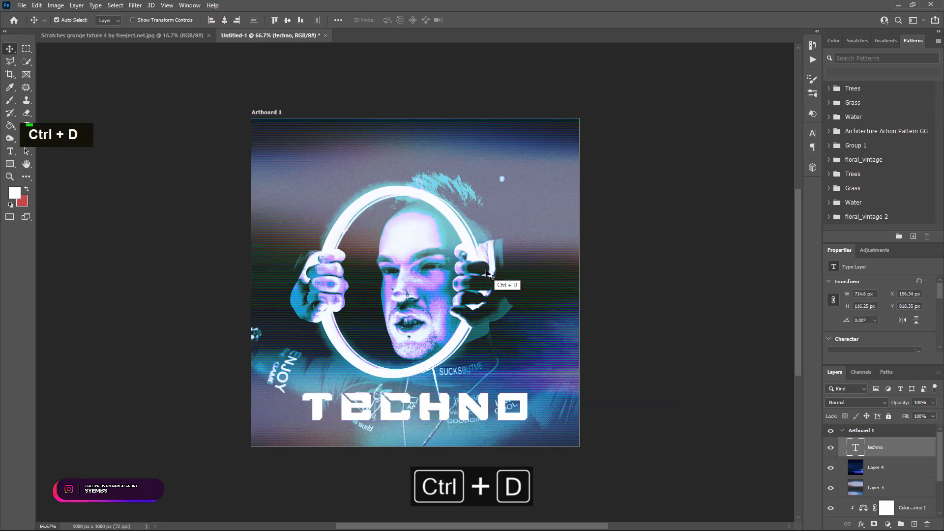
Copy the Scratches grunge txture 4 by freeject.net image onto the portrait artboard as a new top layer, and close its source document
{"action": "left_click", "coordinate": [146, 37]}
{"action": "right_click", "coordinate": [146, 36]}
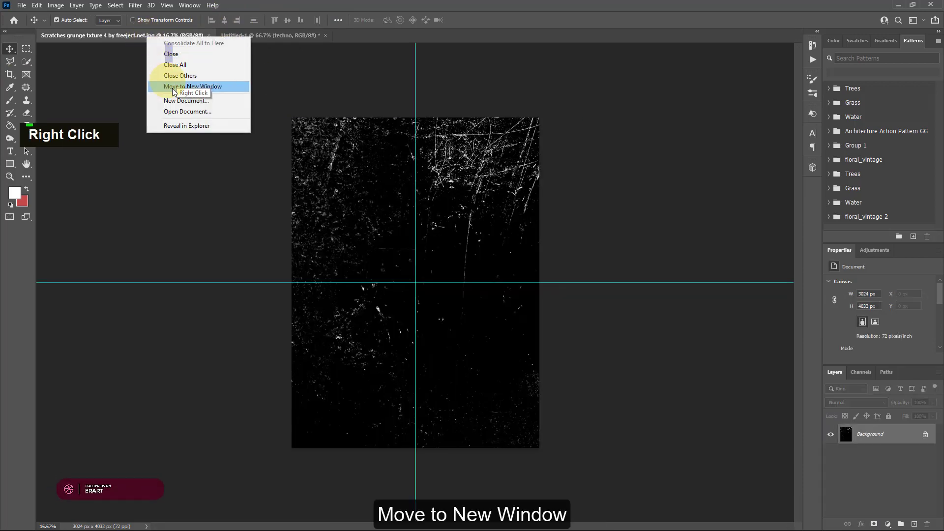
{"action": "left_click", "coordinate": [164, 84]}
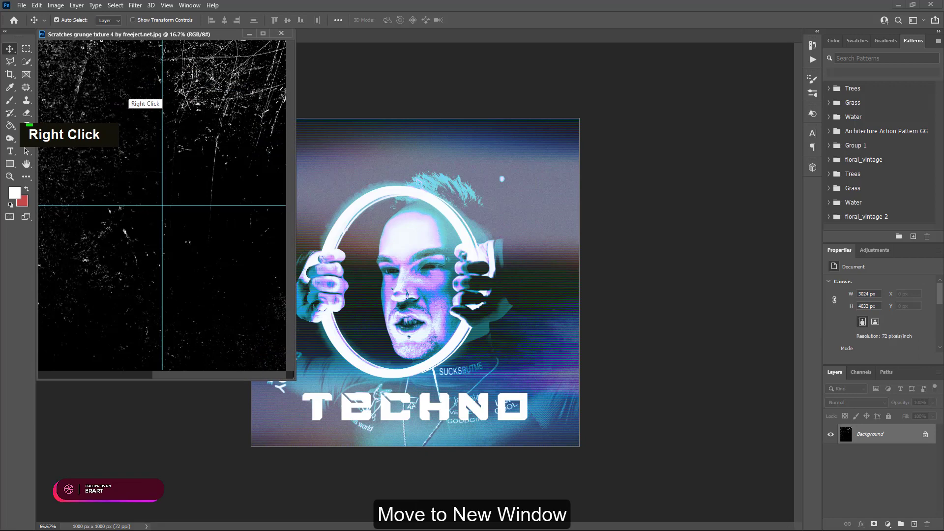
{"action": "left_click_drag", "start_coordinate": [136, 108], "coordinate": [334, 211]}
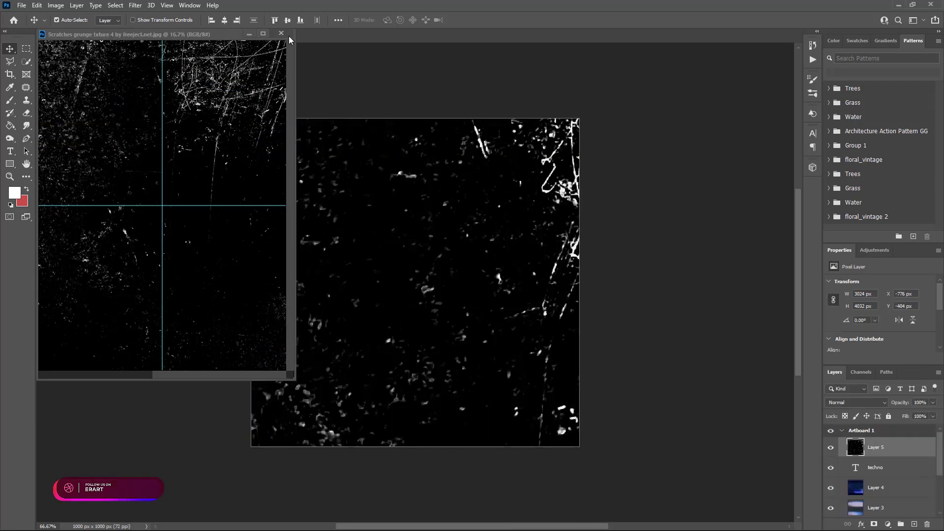
{"action": "left_click", "coordinate": [328, 132]}
Scale the scratch texture layer to about 39% and move it up over the artboard, aligned with the artboard's left edge
{"action": "key", "text": "ctrl+minus"}
{"action": "key", "text": "ctrl+minus"}
{"action": "key", "text": "ctrl+minus"}
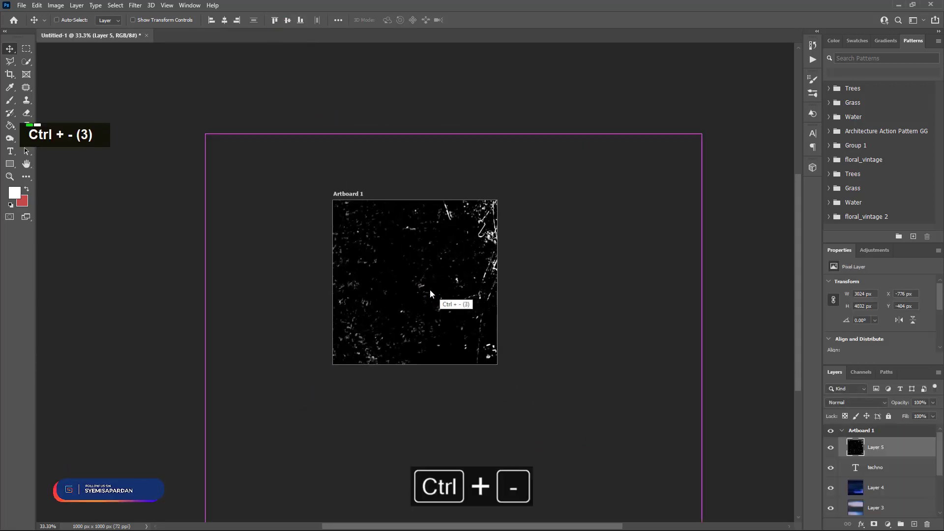
{"action": "key", "text": "ctrl+t"}
{"action": "key", "text": "ctrl+minus"}
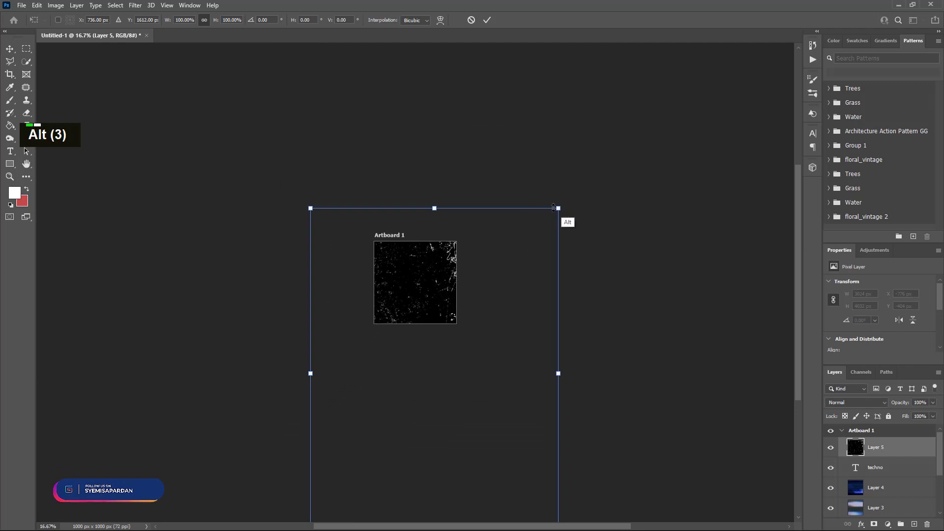
{"action": "left_click_drag", "start_coordinate": [558, 208], "coordinate": [470, 318]}
{"action": "left_click_drag", "start_coordinate": [387, 318], "coordinate": [374, 309]}
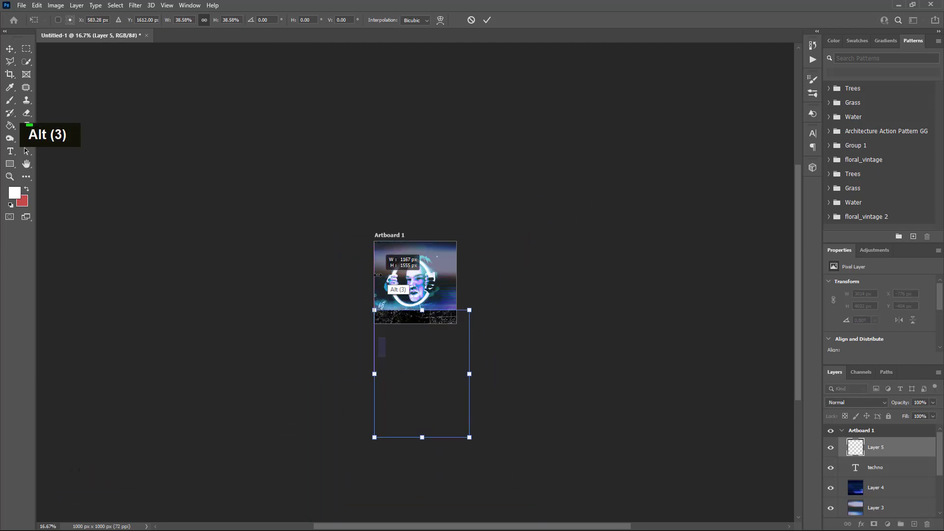
{"action": "left_click_drag", "start_coordinate": [411, 376], "coordinate": [410, 303]}
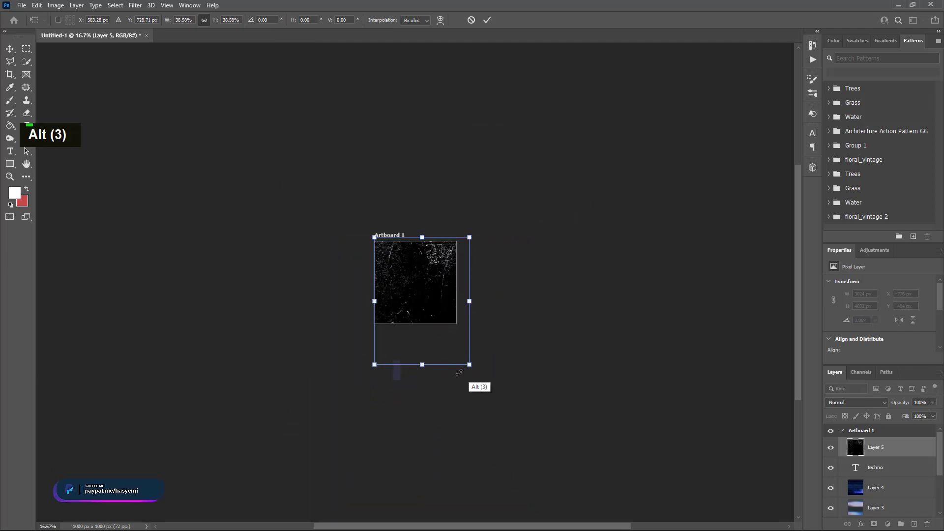
Reduce the scratch texture to about 34% so it just covers the artboard's width, and apply the transform
{"action": "left_click_drag", "start_coordinate": [465, 362], "coordinate": [464, 338]}
{"action": "key", "text": "ctrl+equal"}
{"action": "key", "text": "ctrl+equal"}
{"action": "key", "text": "ctrl+equal"}
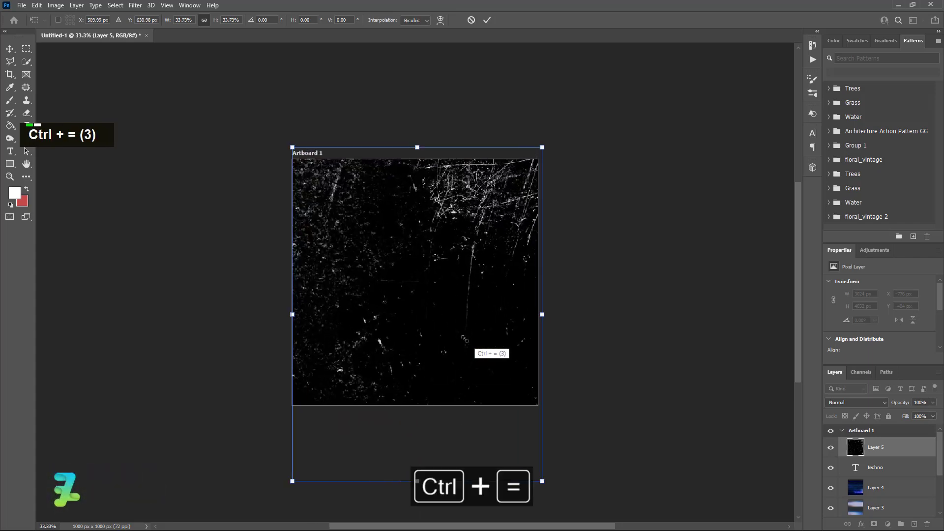
{"action": "left_click", "coordinate": [9, 48]}
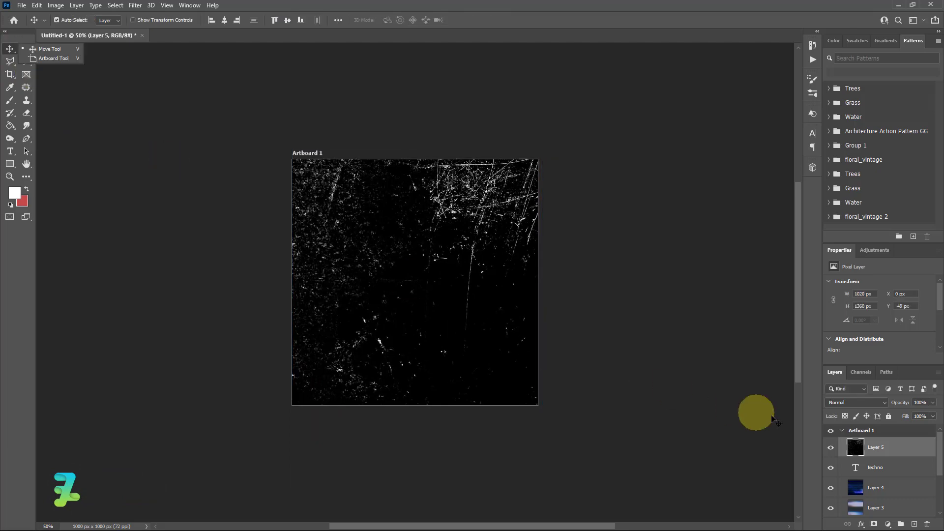
Set the scratch texture layer's blend mode to Lighter Color and its opacity to 80%
{"action": "left_click", "coordinate": [851, 402]}
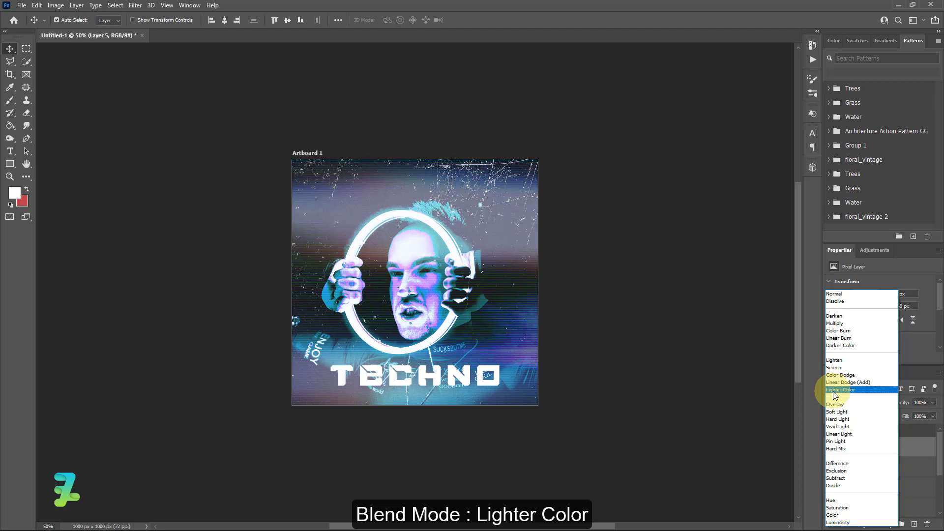
{"action": "left_click", "coordinate": [832, 391]}
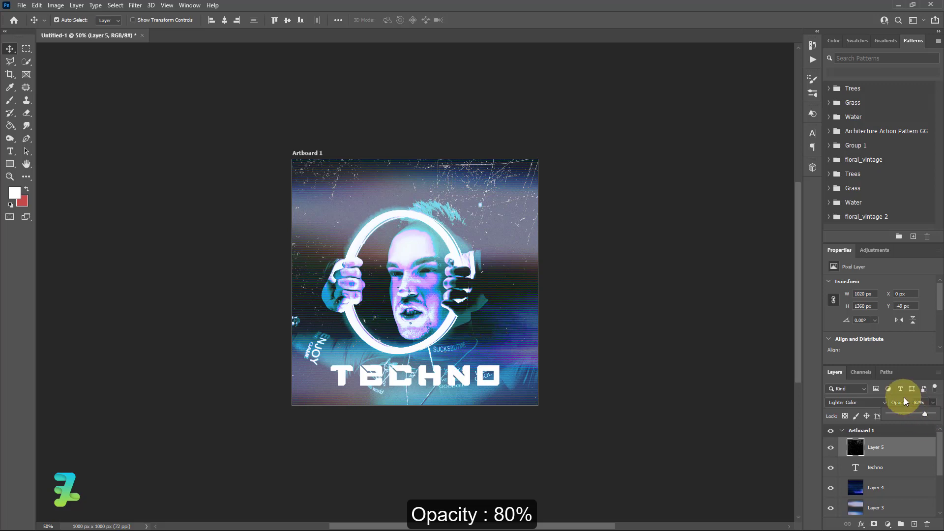
{"action": "left_click_drag", "start_coordinate": [920, 403], "coordinate": [906, 403]}
{"action": "type", "text": "90"}
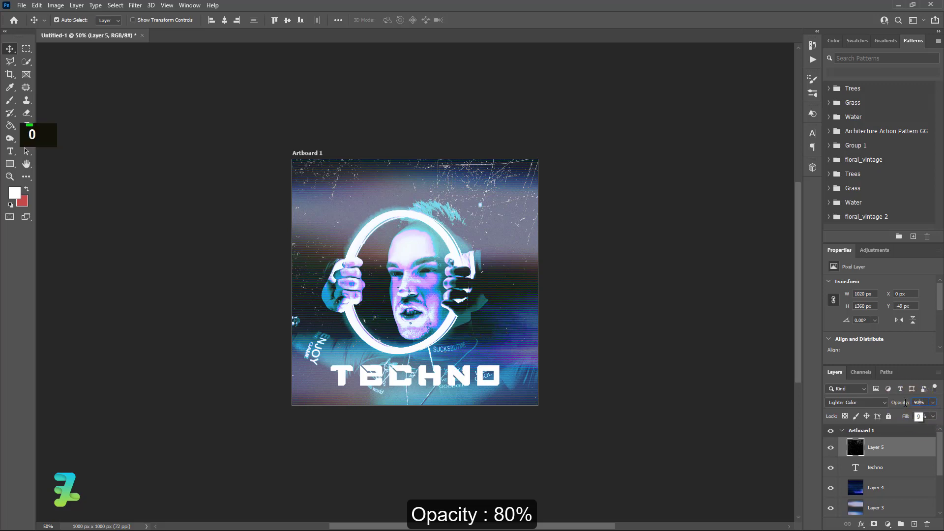
{"action": "key", "text": "BackSpace"}
{"action": "key", "text": "BackSpace"}
{"action": "type", "text": "80"}
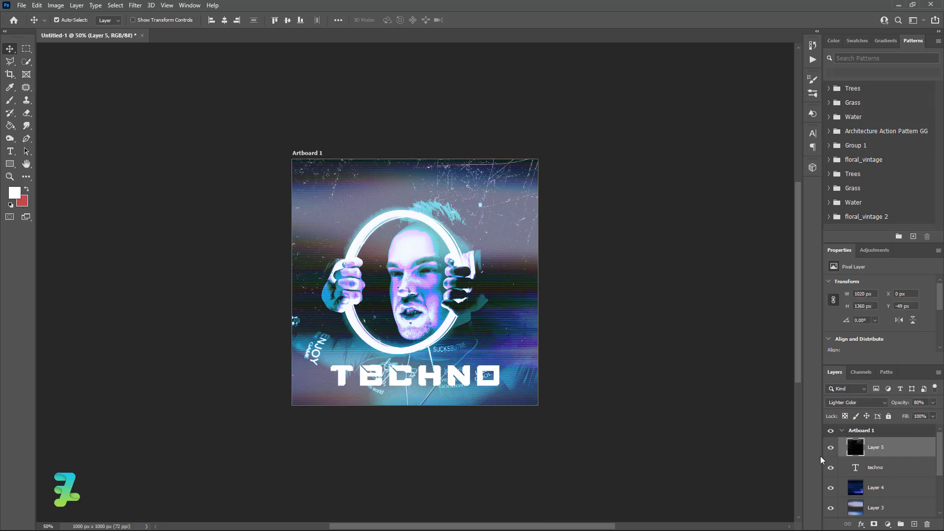
Add a Vibrance adjustment layer above the scratch texture with vibrance +29 and saturation +2
{"action": "left_click_drag", "start_coordinate": [940, 454], "coordinate": [941, 454]}
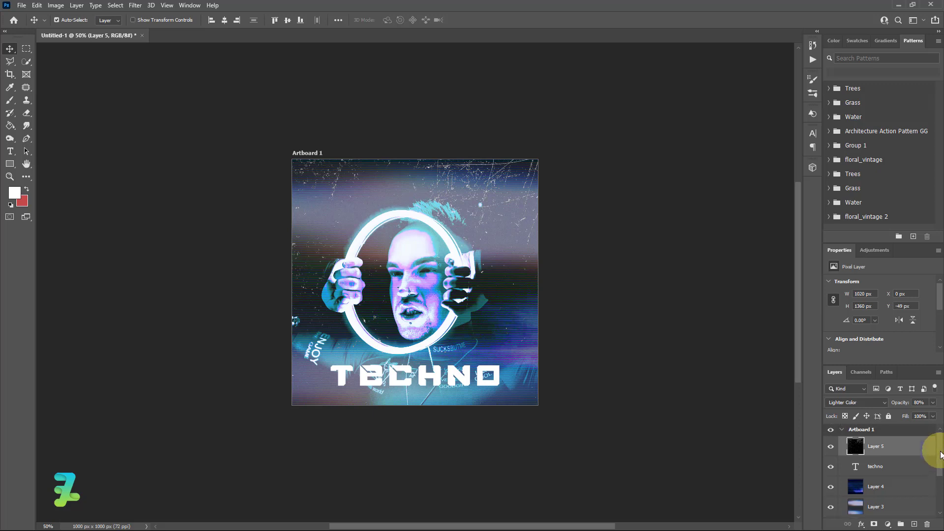
{"action": "left_click", "coordinate": [888, 524]}
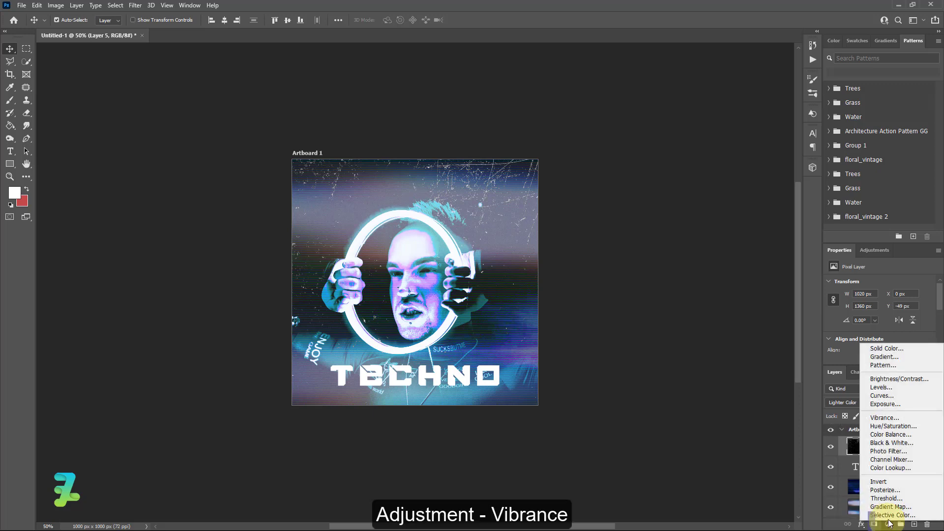
{"action": "left_click", "coordinate": [913, 418]}
{"action": "left_click_drag", "start_coordinate": [880, 293], "coordinate": [907, 294]}
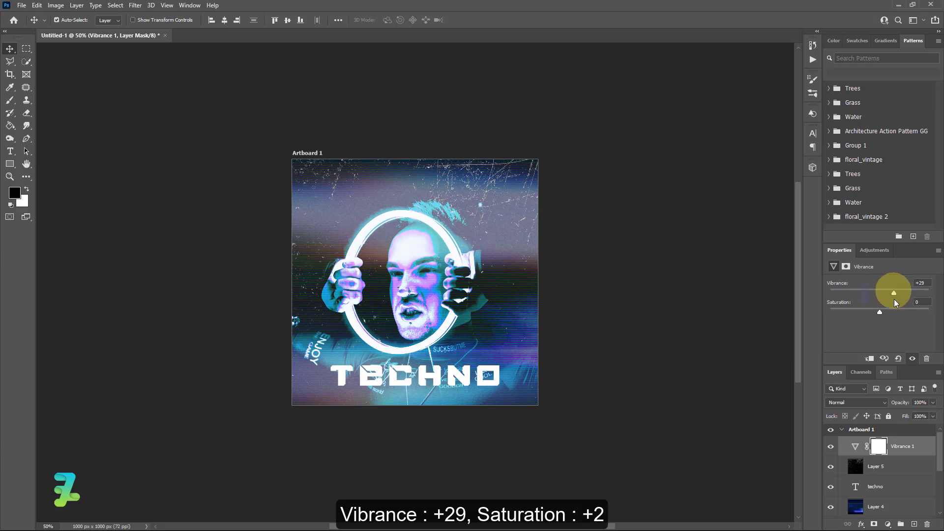
{"action": "mouse_move", "coordinate": [880, 311]}
{"action": "left_mouse_down"}
{"action": "mouse_move", "coordinate": [916, 312]}
{"action": "mouse_move", "coordinate": [880, 313]}
{"action": "left_mouse_up"}
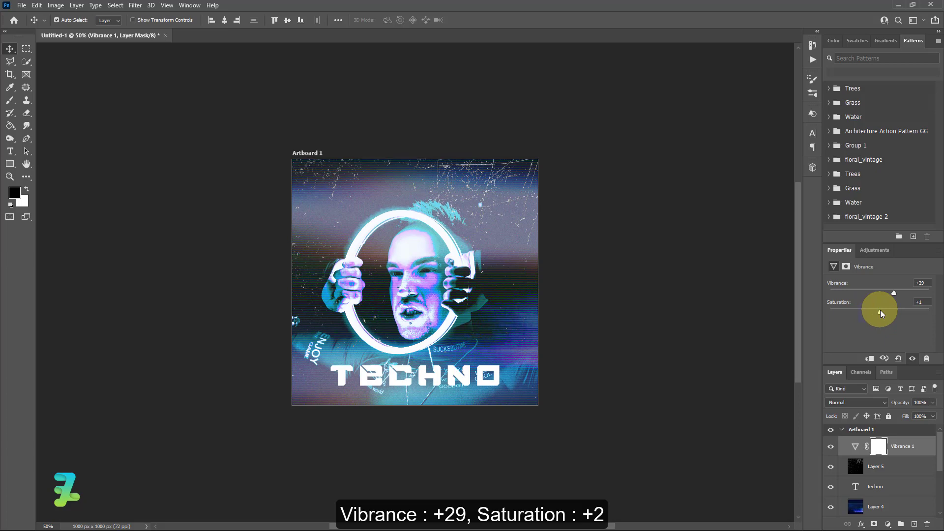
{"action": "left_click_drag", "start_coordinate": [880, 313], "coordinate": [881, 313]}
Add a Levels adjustment layer on top with the midtone input at 1.09 and the white input at 241
{"action": "left_click", "coordinate": [887, 524]}
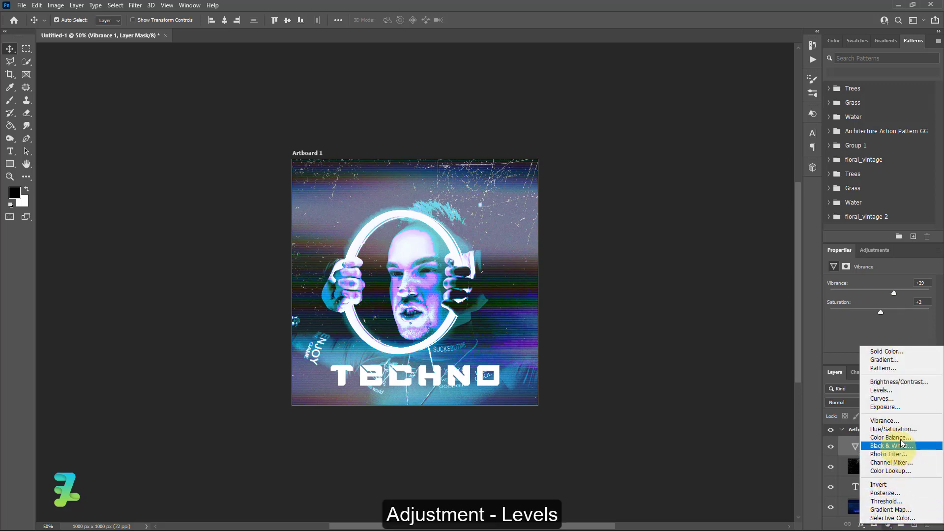
{"action": "left_click", "coordinate": [899, 389]}
{"action": "scroll", "coordinate": [880, 324], "scroll_direction": "down", "scroll_amount": 1}
{"action": "scroll", "coordinate": [881, 323], "scroll_direction": "down", "scroll_amount": 3}
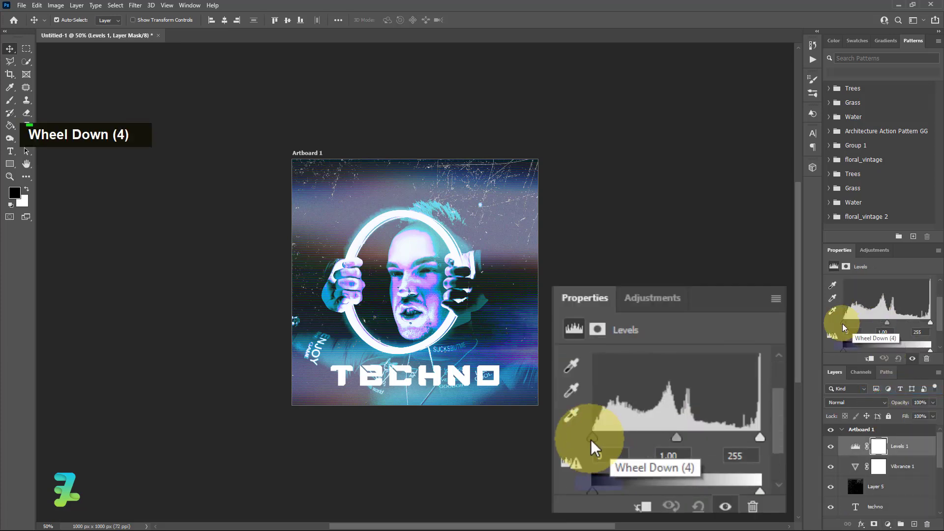
{"action": "left_click_drag", "start_coordinate": [887, 322], "coordinate": [927, 327]}
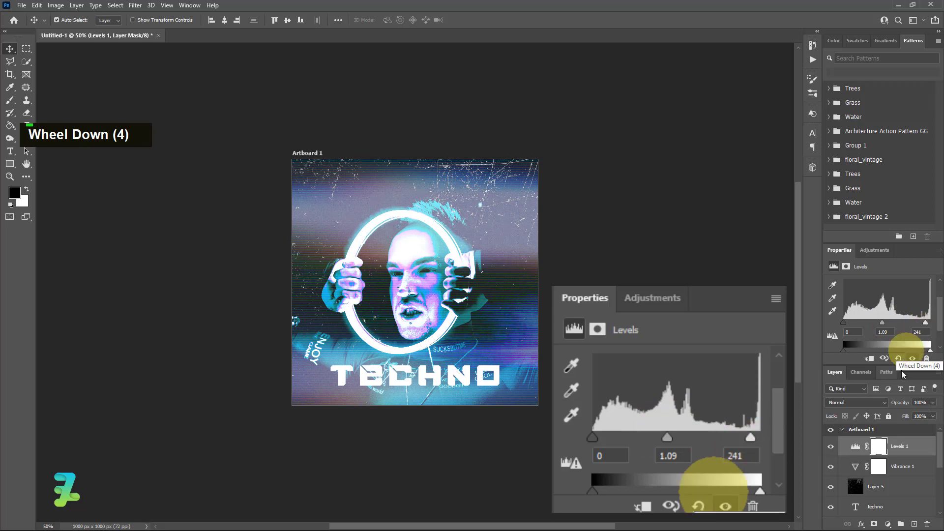